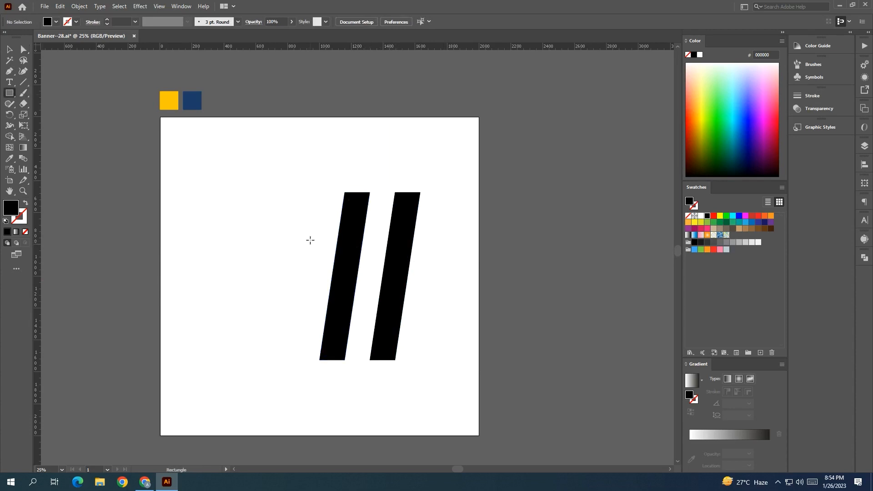
Draw a horizontal bar about 753 × 162 px across the slanted strokes, duplicate it twice downward and delete the middle copy
left_click_drag(311, 237, 432, 261)
left_click(9, 49)
left_click_drag(365, 257, 385, 310)
left_click(450, 335)
left_click(417, 286)
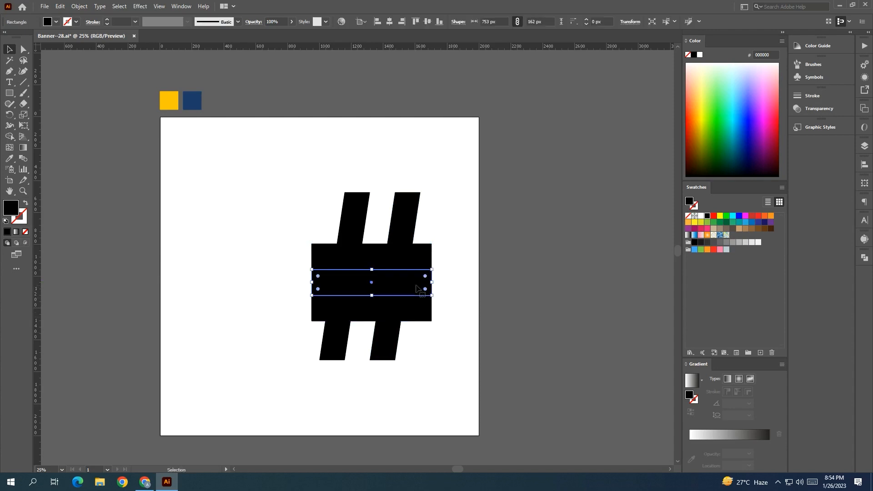
key("Delete")
Widen the two horizontal bars together to about 833 px and centre them across the slanted strokes
left_click(417, 311)
left_click(422, 264, "shift")
left_click_drag(422, 265, 439, 278)
left_click(107, 143)
Shift the top corner points of both horizontal bars about 20 px right to slant their ends
left_click(307, 240)
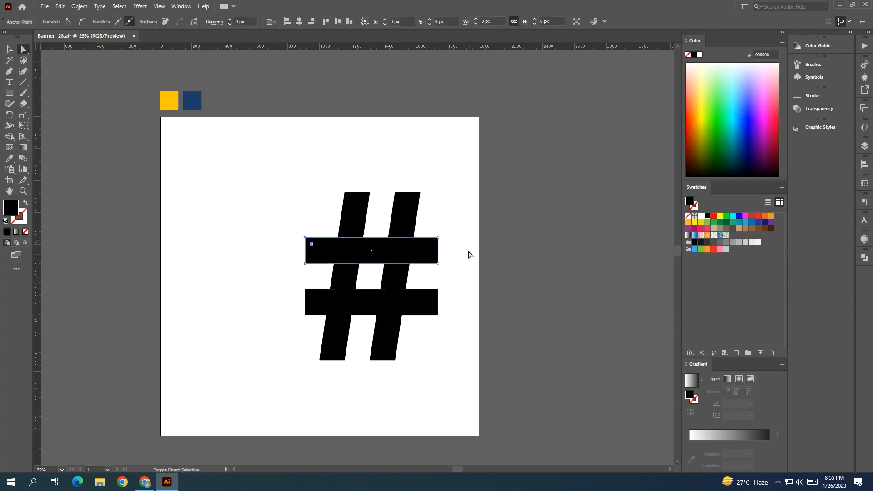
left_click(439, 238, "shift")
left_click(307, 291, "shift")
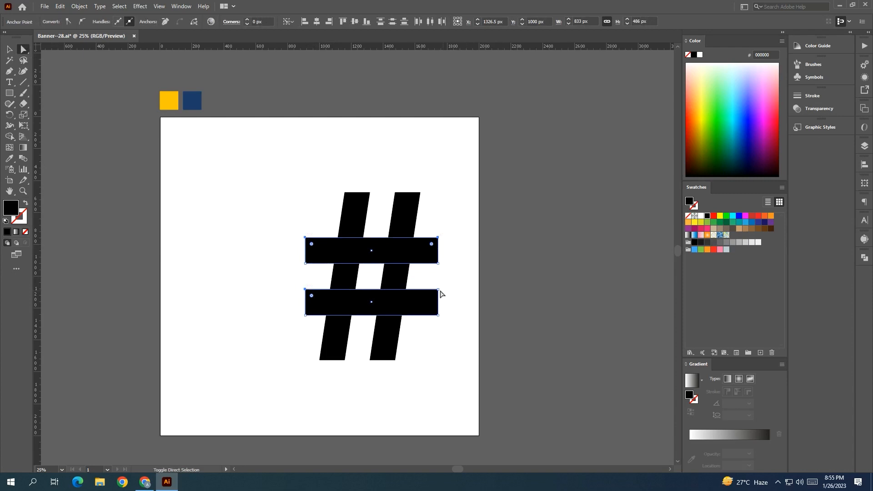
left_click_drag(439, 290, 443, 291)
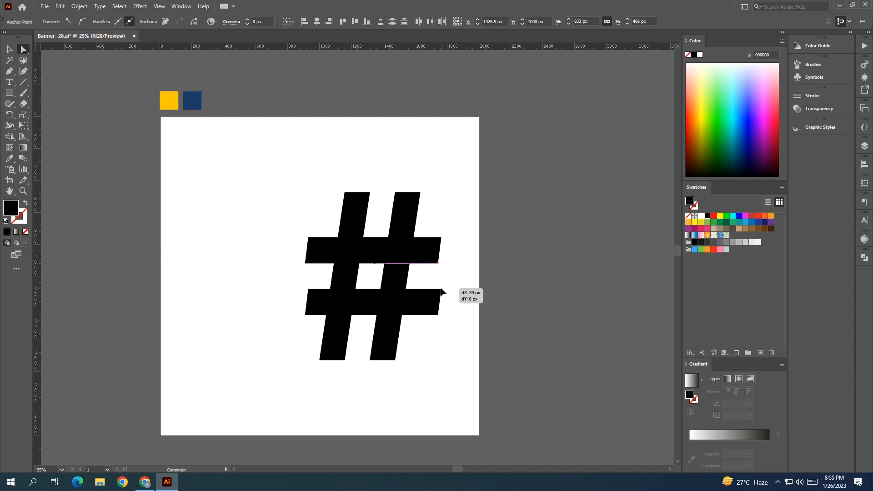
Move the upper horizontal bar slightly right of the lower one so the pair follows the slant of the strokes
left_click_drag(440, 288, 409, 302)
left_click(460, 298)
left_click(419, 258, "shift")
left_click_drag(420, 258, 424, 257)
left_click(480, 296)
scroll(483, 299, "down", 1)
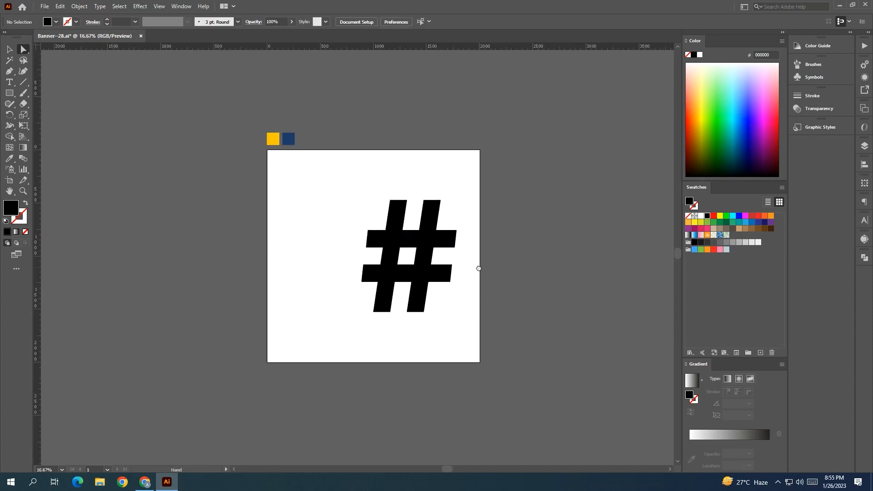
Merge all four overlapping bars into a single hash shape with the Shape Builder
key("ctrl+a")
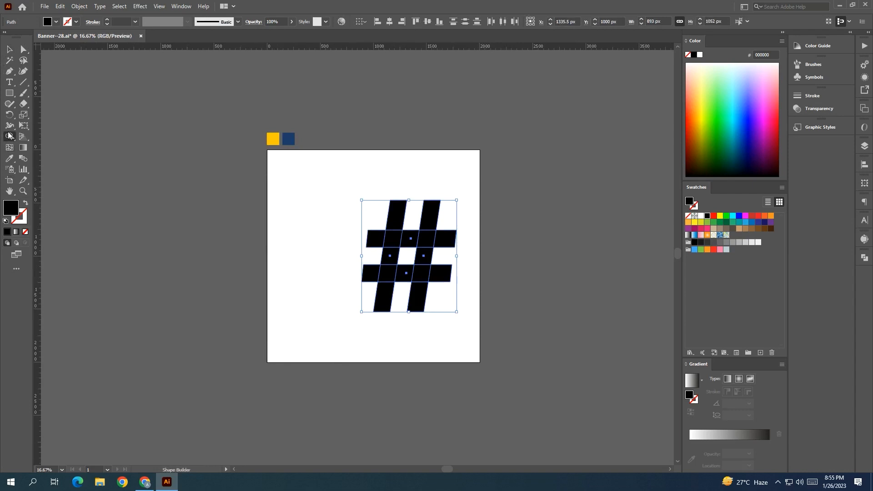
mouse_move(384, 243)
left_mouse_down()
mouse_move(428, 241)
mouse_move(427, 282)
mouse_move(384, 277)
mouse_move(386, 262)
mouse_move(376, 273)
mouse_move(386, 284)
mouse_move(418, 277)
mouse_move(400, 273)
left_mouse_up()
key("v")
left_click(206, 179)
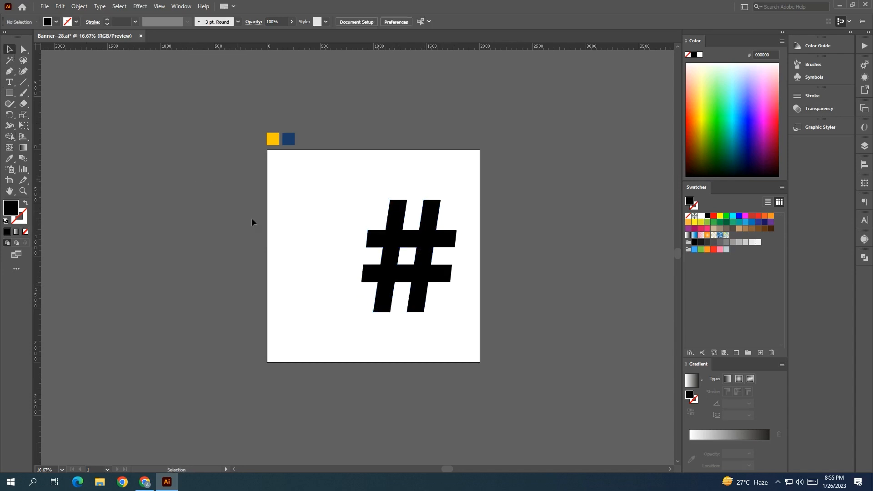
Scale the hash shape down slightly around its centre
left_click_drag(358, 170, 461, 332)
left_click_drag(457, 255, 450, 256)
left_click(470, 282)
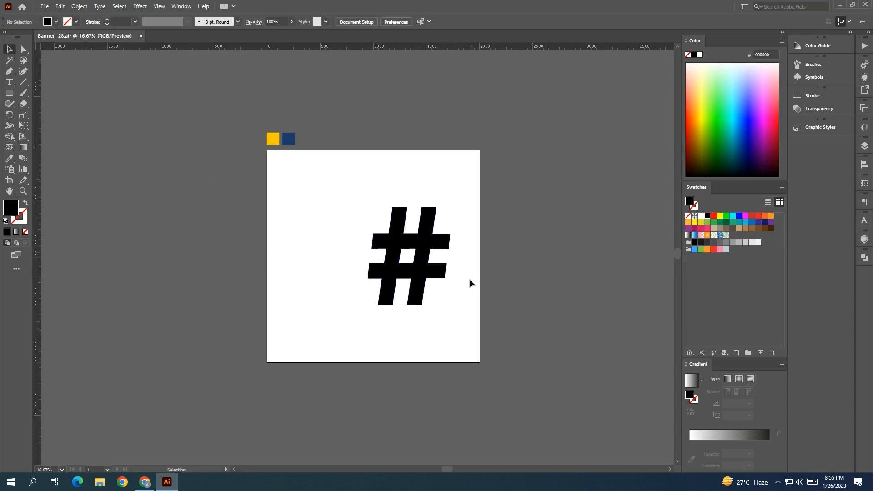
Bring the portrait photo onto the artboard beside the hash shape and scale it to about 1165 × 1759 px
left_click_drag(477, 282, 442, 292)
scroll(444, 289, "down", 1)
left_click_drag(514, 290, 273, 284)
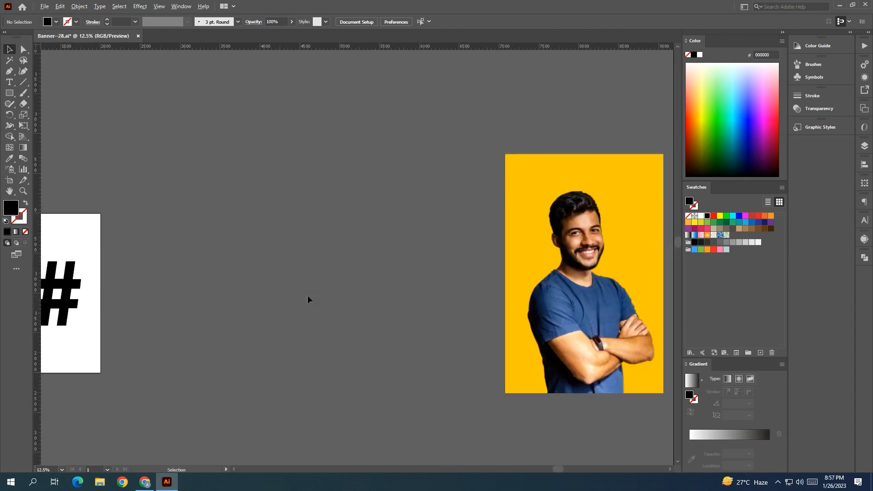
scroll(307, 296, "up", 1)
left_click_drag(390, 288, 166, 289)
left_click_drag(111, 302, 473, 320)
left_click_drag(588, 304, 353, 295)
left_click_drag(202, 306, 374, 287)
left_click_drag(584, 280, 397, 304)
left_click_drag(482, 280, 432, 281)
left_click_drag(394, 287, 227, 287)
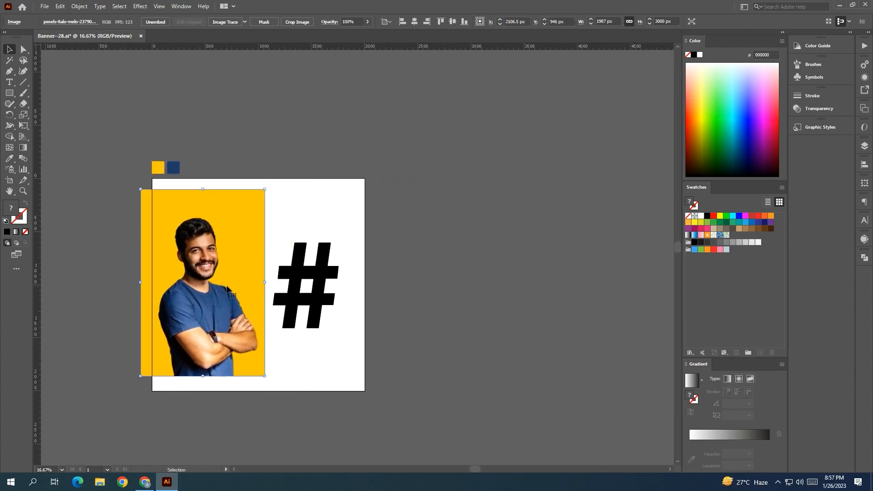
Reflect the portrait photo across the vertical axis and move it just off the artboard's right edge
right_click(232, 287)
left_click(188, 276)
right_click(187, 276)
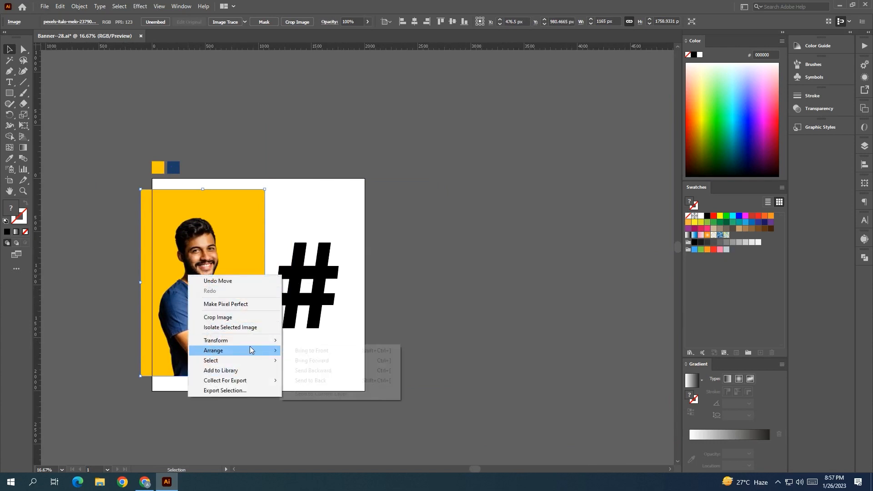
mouse_move(254, 340)
left_click(321, 377)
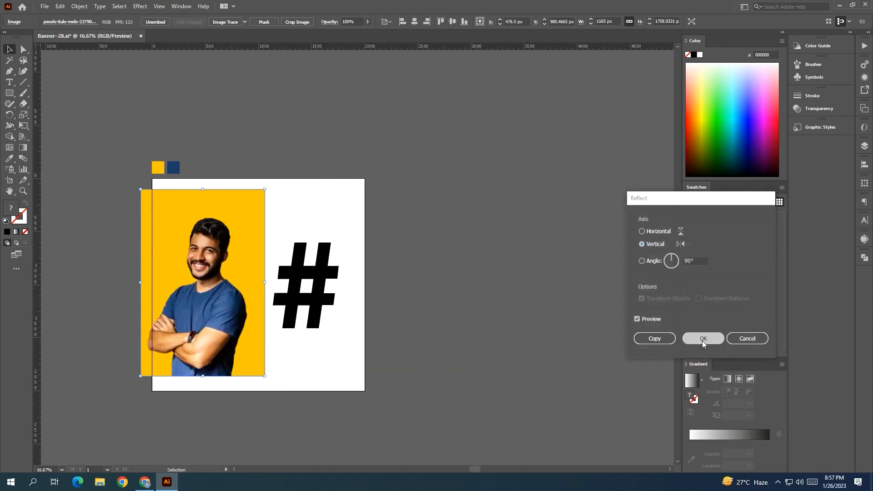
left_click(706, 337)
left_click_drag(195, 320, 437, 321)
left_click(339, 352)
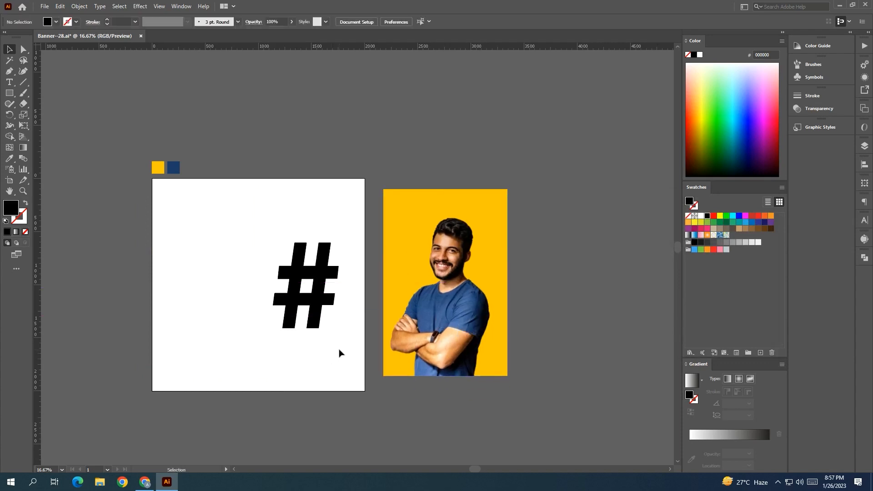
Enlarge the hash shape to about 751 × 978 px and move the portrait photo back onto the artboard beside it
left_click(278, 324)
mouse_move(273, 328)
left_mouse_down()
mouse_move(253, 341)
mouse_move(266, 337)
left_mouse_up()
left_click_drag(285, 307, 281, 307)
left_click_drag(462, 337, 235, 324)
Copy the hash shape, paste it in front and move the copy off the artboard to the right
left_click(316, 295)
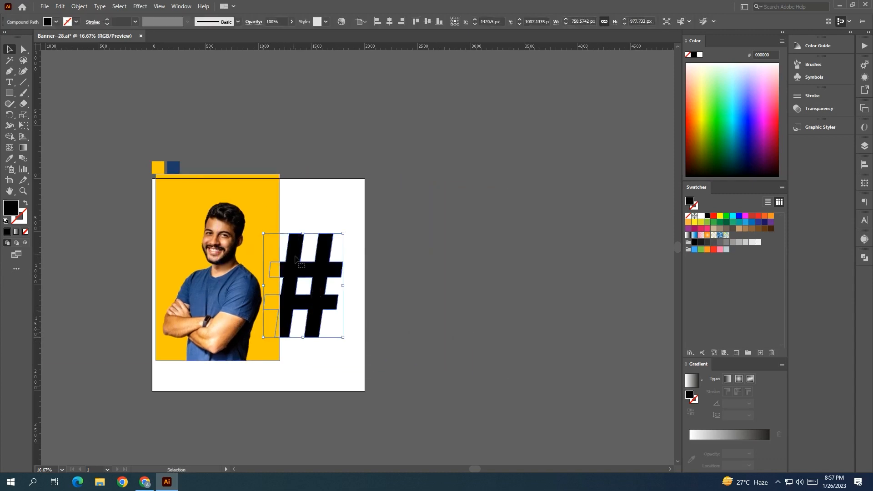
left_click(60, 6)
left_click(79, 52)
left_click(60, 6)
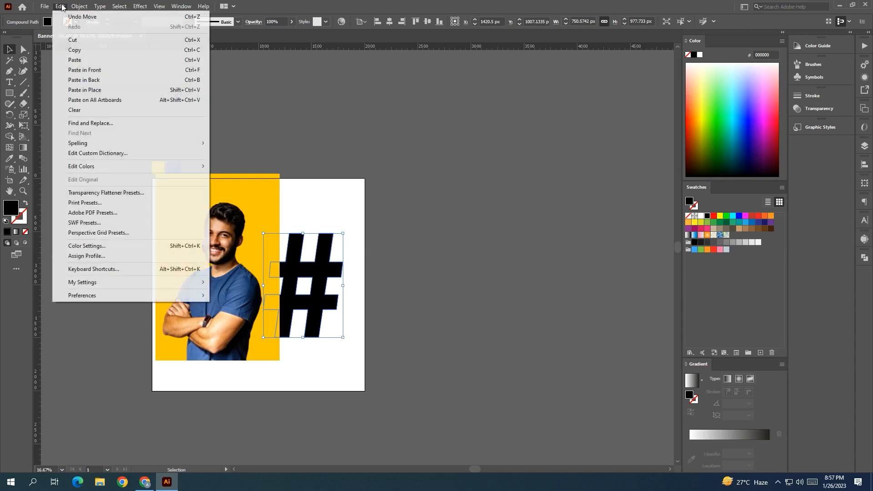
left_click(85, 70)
left_click_drag(332, 274, 489, 274)
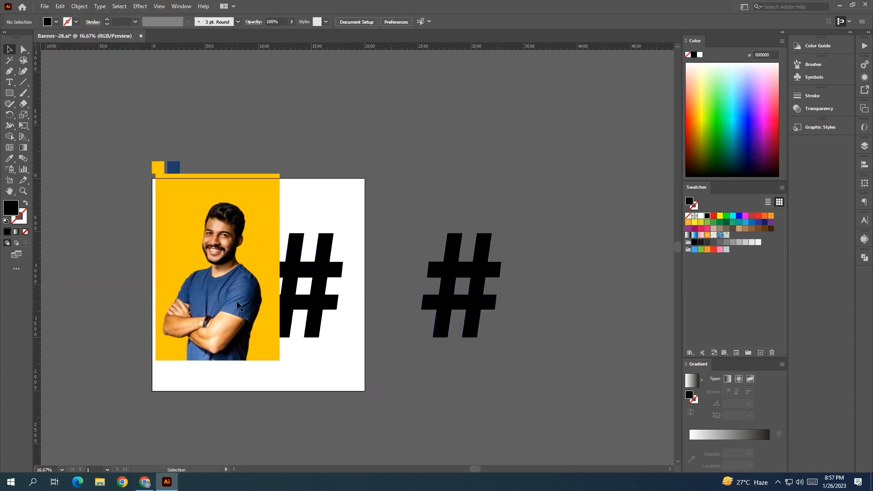
Move the portrait photo off the artboard past the hash copy and bring the hash copy to the front
left_click_drag(211, 299, 564, 296)
left_click(473, 273)
right_click(476, 287)
mouse_move(507, 389)
left_click(609, 389)
Position the portrait photo behind the hash copy, centred at about X 2950 px and Y 806 px
left_click_drag(549, 329, 446, 324)
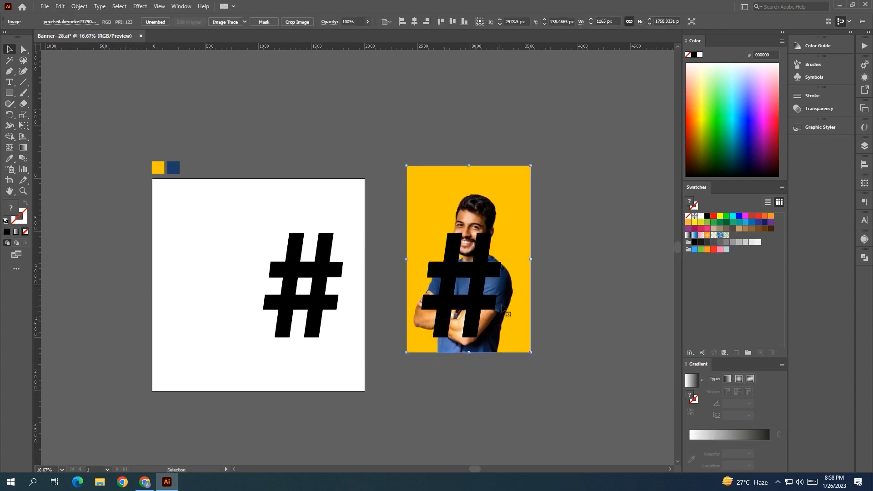
key("shift+Down")
key("shift+Down")
key("shift+Down")
key("shift+Down")
key("shift+Down")
key("shift+Right")
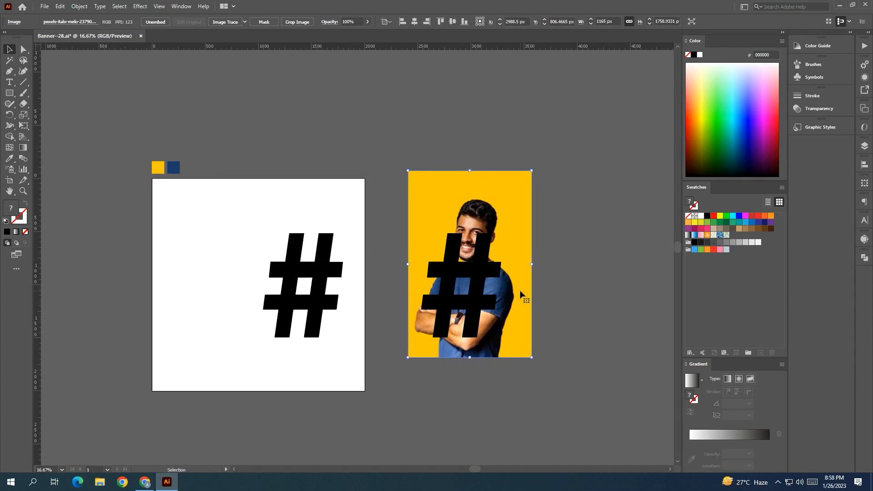
key("shift+Left")
key("shift+Left")
key("shift+Left")
key("Left")
key("Left")
key("Left")
key("Left")
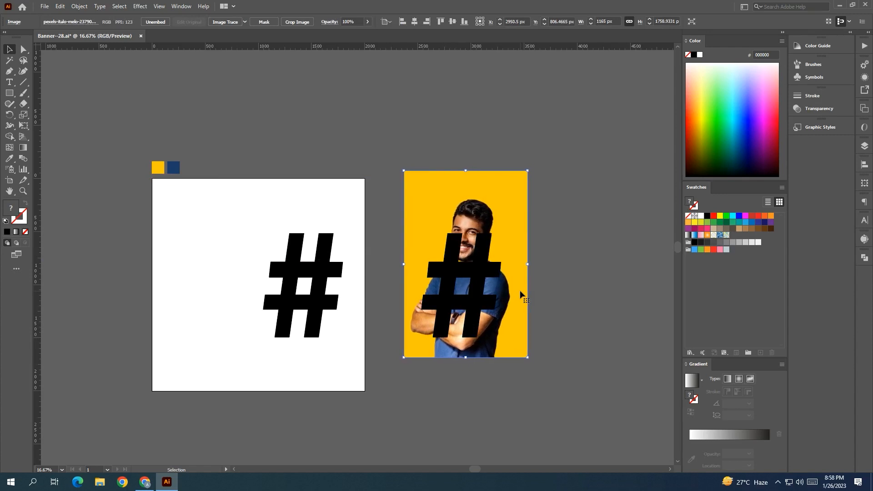
Scale the portrait photo down and align it so the man's body fits behind the hash copy
left_click_drag(467, 359, 467, 322)
left_click_drag(509, 257, 508, 266)
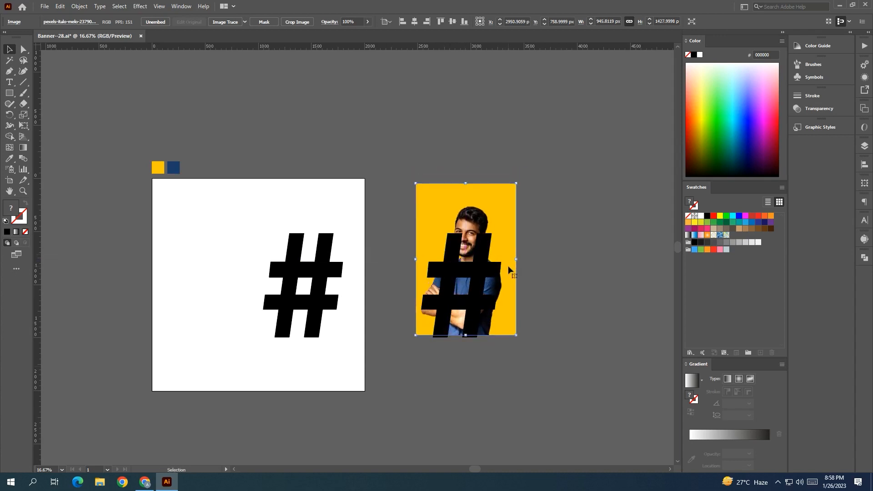
left_click_drag(516, 183, 504, 210)
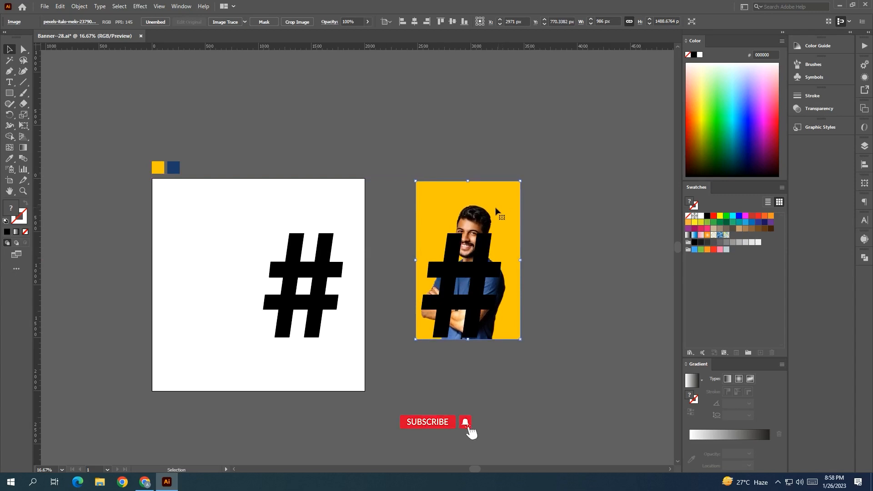
left_click_drag(469, 182, 468, 178)
left_click(532, 225)
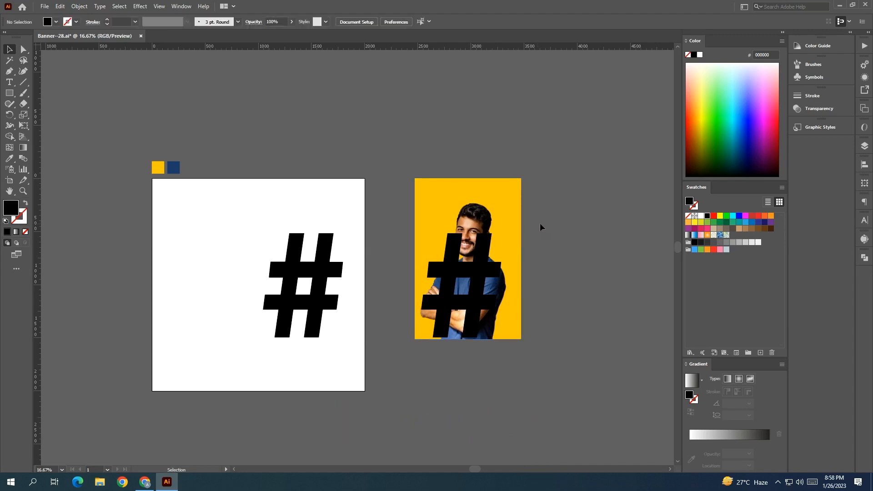
Start a Pen path along the man's temple from the hash copy's top edge, using no fill and a black stroke
scroll(539, 222, "up", 2)
left_click_drag(541, 227, 588, 199)
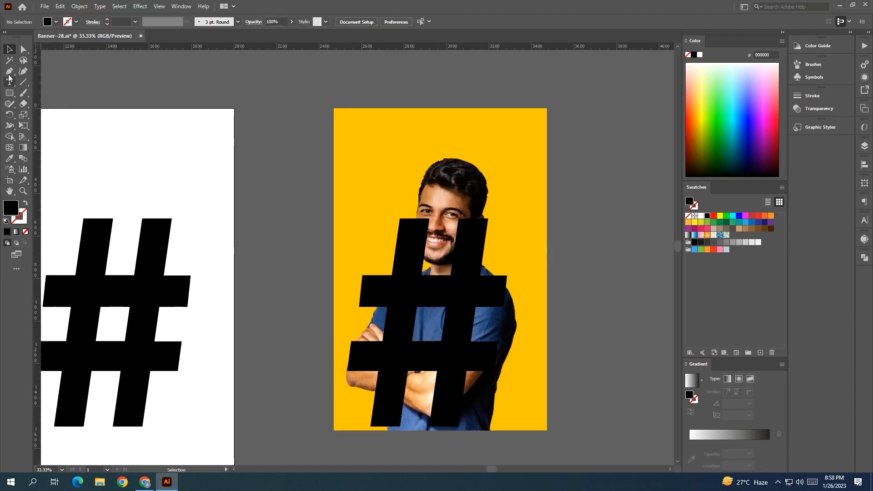
scroll(415, 191, "up", 3)
left_click_drag(455, 273, 417, 229)
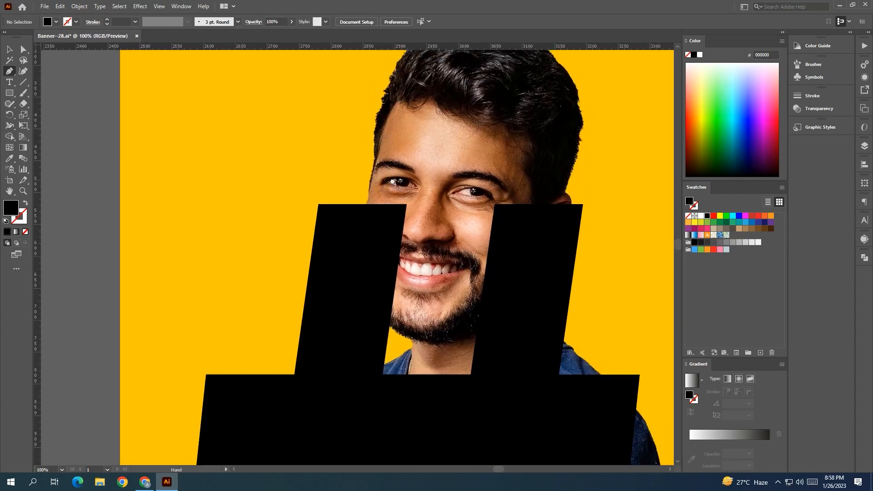
scroll(392, 182, "up", 3)
left_click(277, 304)
left_click_drag(282, 259, 282, 244)
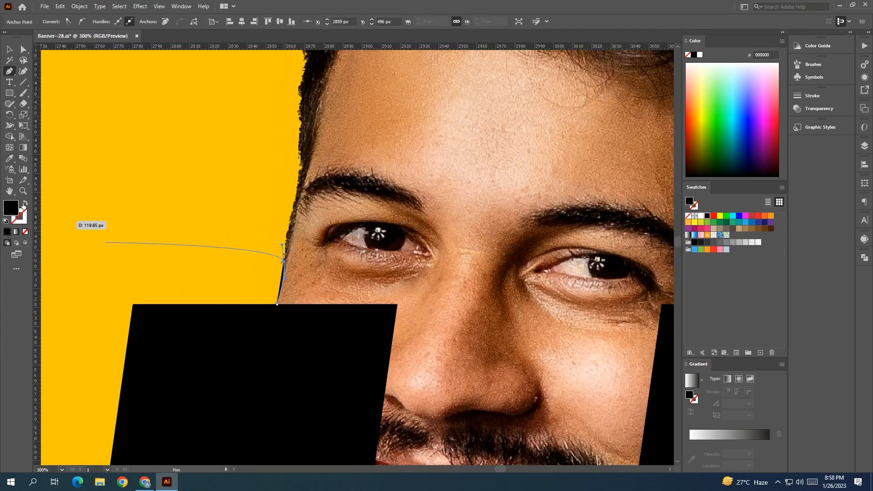
left_click(24, 205)
scroll(404, 134, "up", 1)
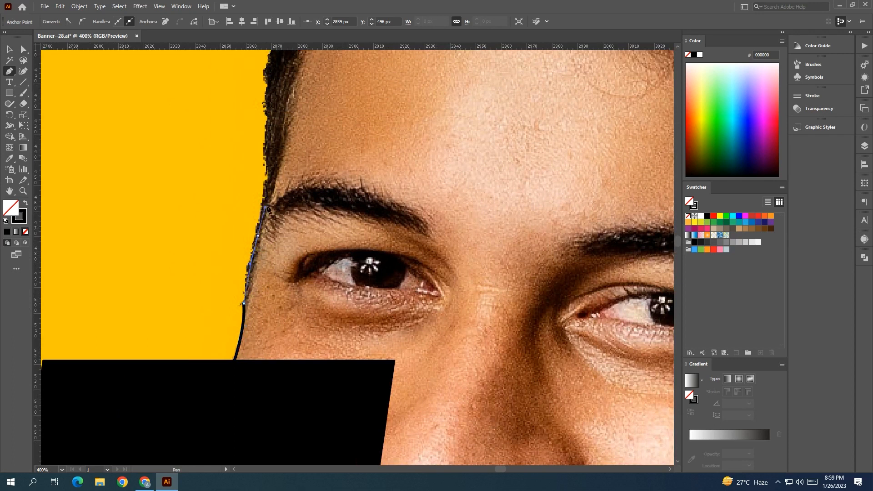
Extend the Pen path up the hairline on the temple side to the top of the man's head
scroll(273, 218, "up", 5)
left_click(275, 270)
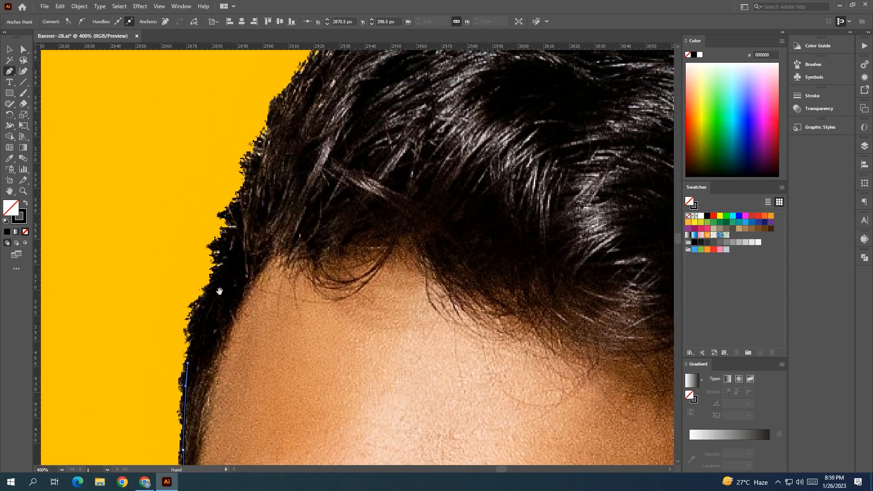
left_click_drag(285, 260, 218, 286)
left_click_drag(239, 202, 207, 313)
left_click_drag(241, 220, 136, 314)
left_click_drag(150, 189, 170, 221)
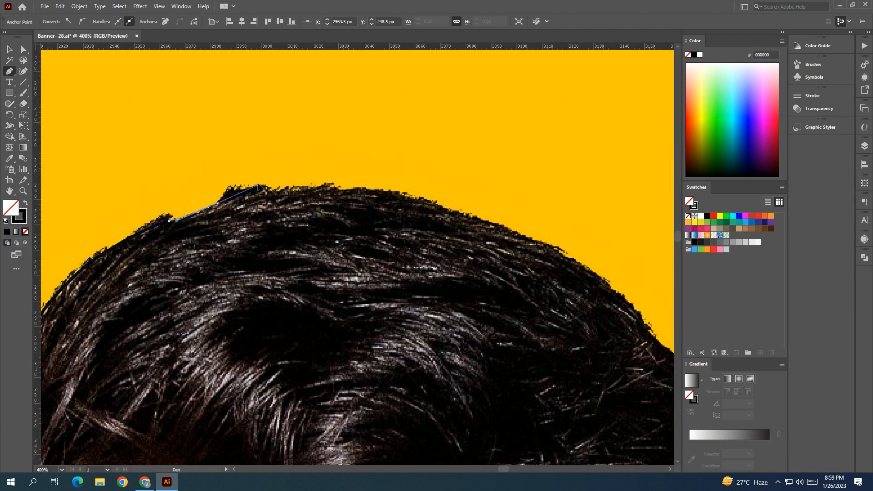
Continue the Pen path over the crown and down the outer curve of the hair at the back of the head
scroll(256, 186, "right", 2)
left_click_drag(457, 212, 482, 220)
left_click_drag(455, 295, 213, 194)
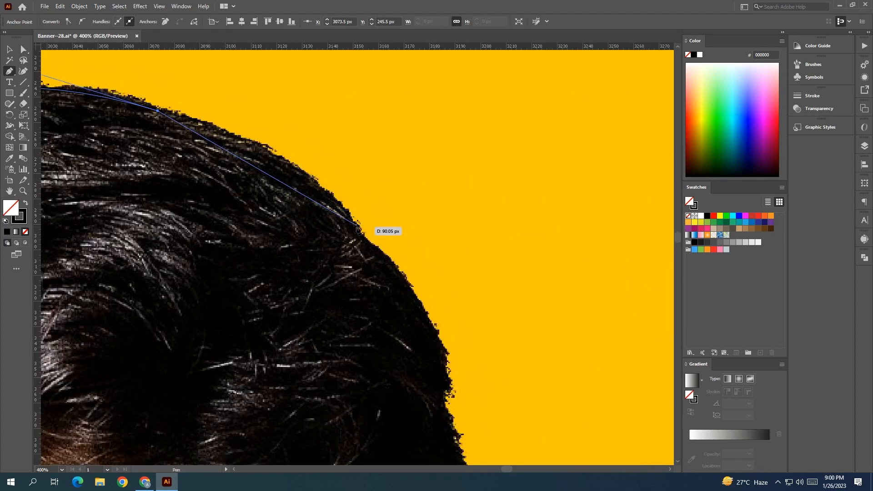
left_click_drag(359, 230, 431, 321)
left_click_drag(403, 314, 336, 229)
left_click_drag(313, 188, 274, 154)
mouse_move(340, 235)
left_mouse_down()
mouse_move(367, 300)
mouse_move(339, 228)
left_mouse_up()
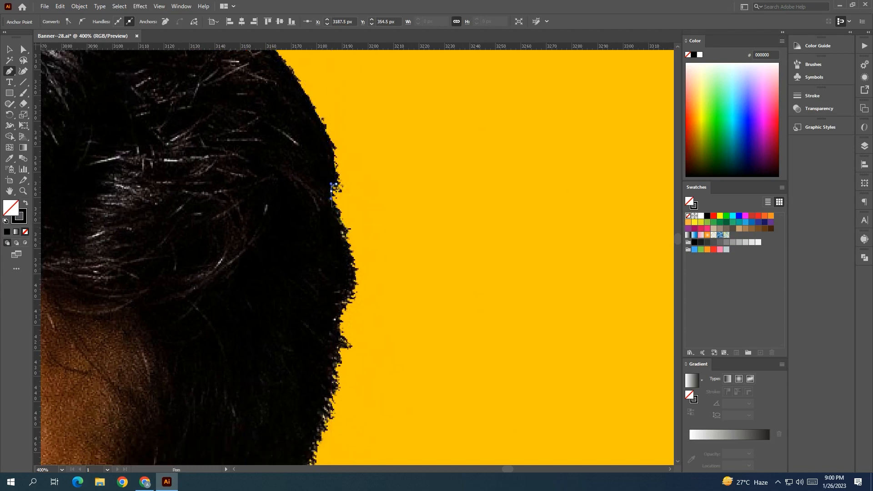
Trace the back of the hair down past the ear with the Pen path to the hash copy's top edge
scroll(331, 194, "down", 1)
left_click_drag(342, 218, 346, 228)
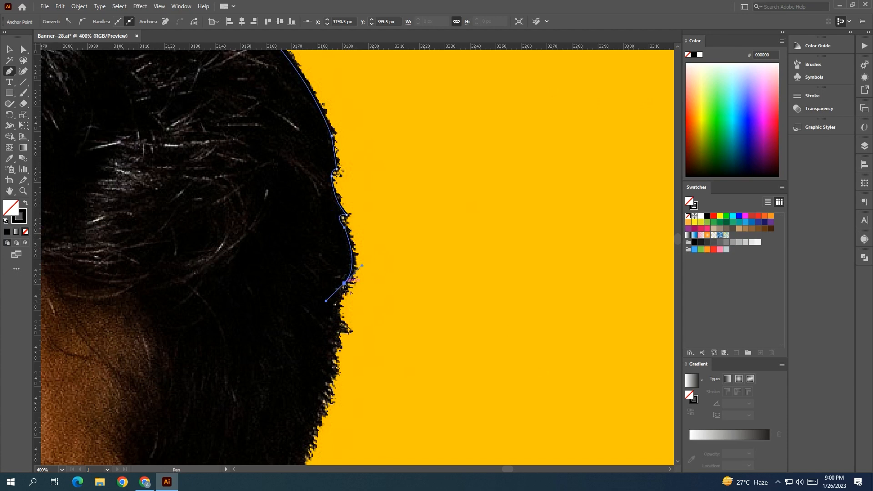
scroll(352, 296, "down", 3)
left_click_drag(340, 231, 323, 313)
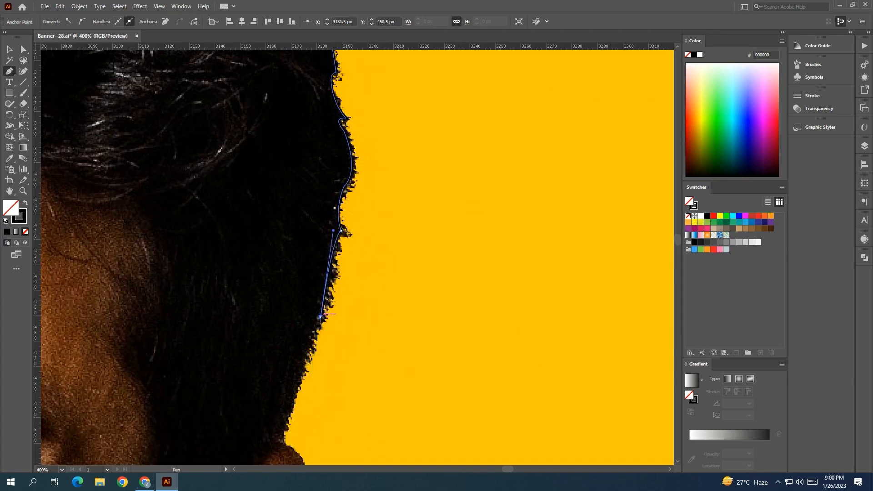
scroll(325, 334, "down", 3)
left_click_drag(296, 342, 282, 412)
scroll(326, 381, "down", 2)
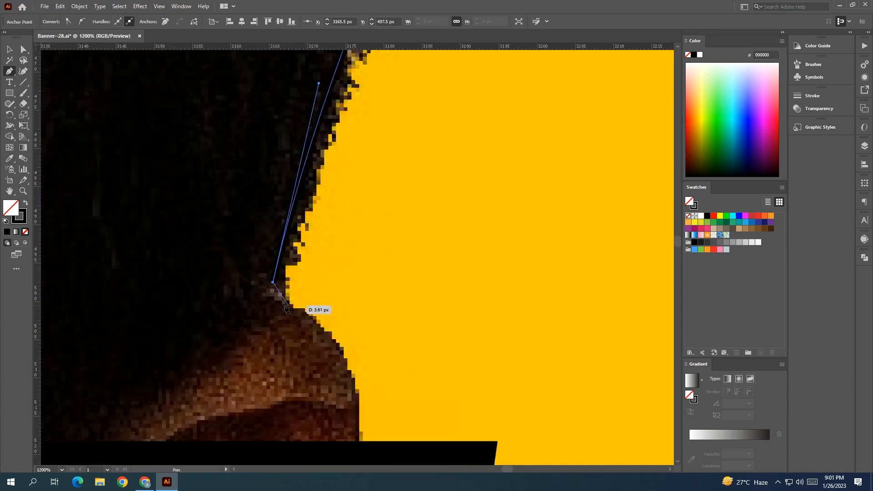
left_click_drag(324, 392, 336, 395)
left_click(367, 393)
Turn the hash copy over the portrait into an unfilled outline with a red stroke
key("v")
key("ctrl+1")
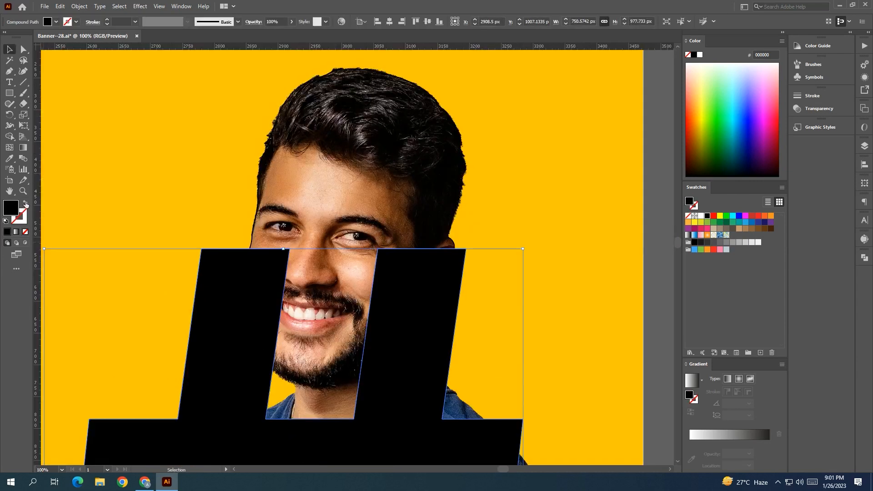
left_click(26, 204)
left_click(26, 204)
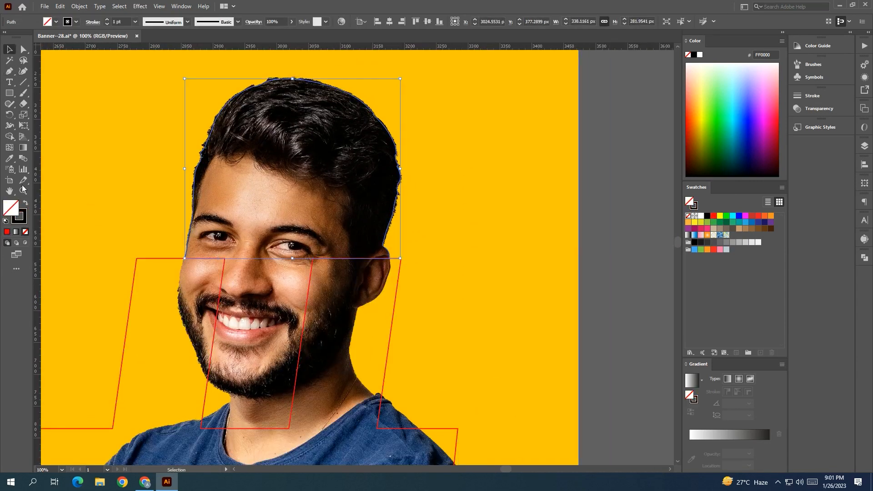
Start a Pen path where the ear meets the hash outline's top edge and extend it along that edge to the bar's inner corner
left_click(361, 245)
key("p")
key("ctrl+equal")
key("ctrl+equal")
key("ctrl+equal")
key("ctrl+equal")
key("ctrl+equal")
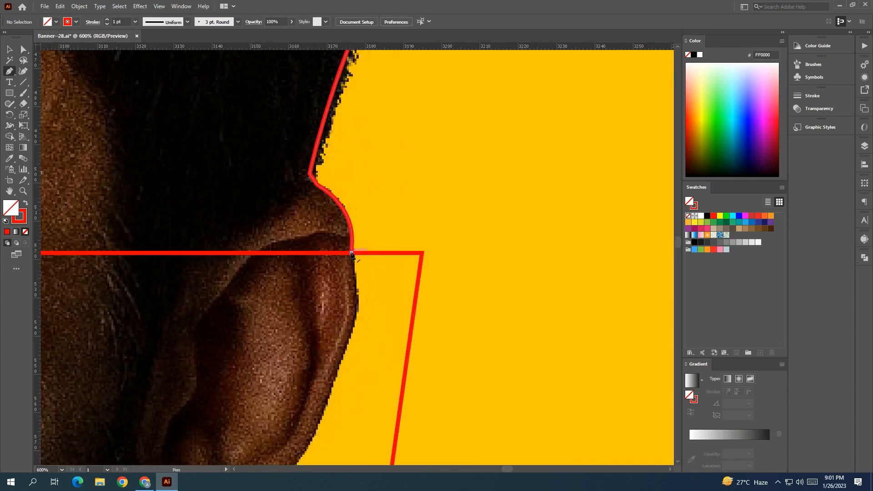
left_click(389, 250, "ctrl")
scroll(511, 245, "left", 5)
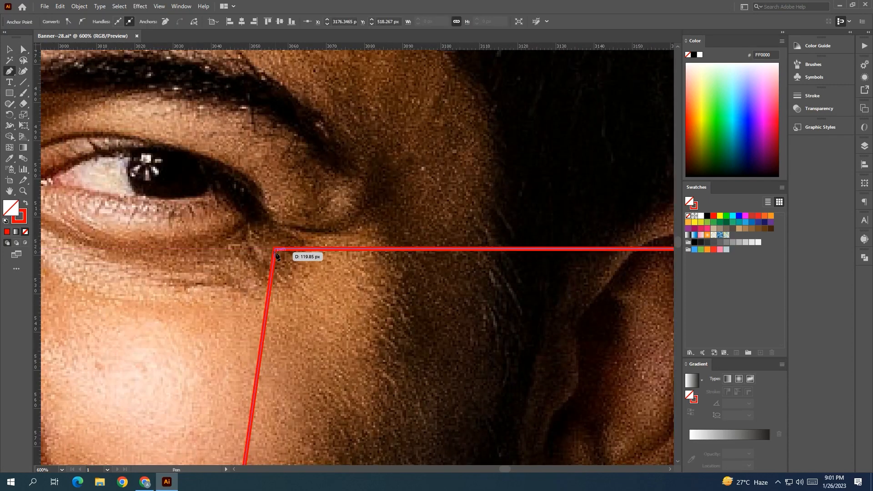
Continue the Pen path down the bar's inner side, across the crossbar's top edge and up to the shirt's shoulder line
key("ctrl+minus")
key("ctrl+minus")
scroll(404, 311, "down", 15)
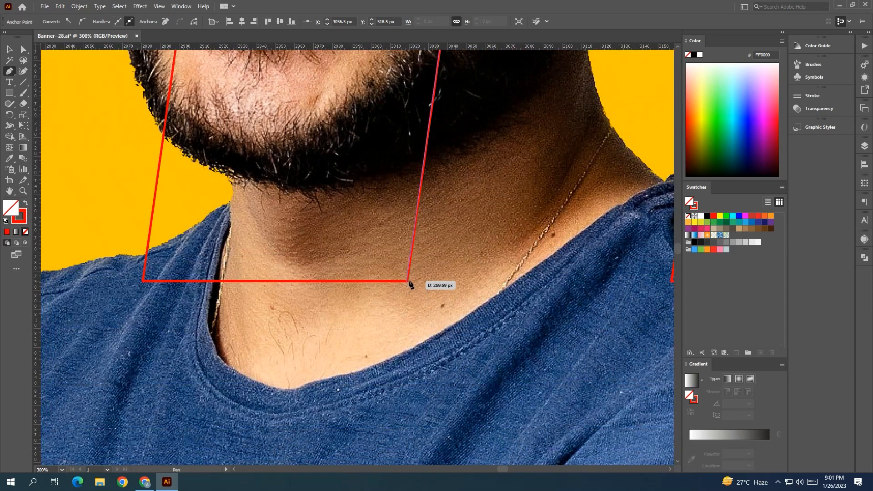
scroll(409, 283, "left", 3)
scroll(410, 283, "up", 3)
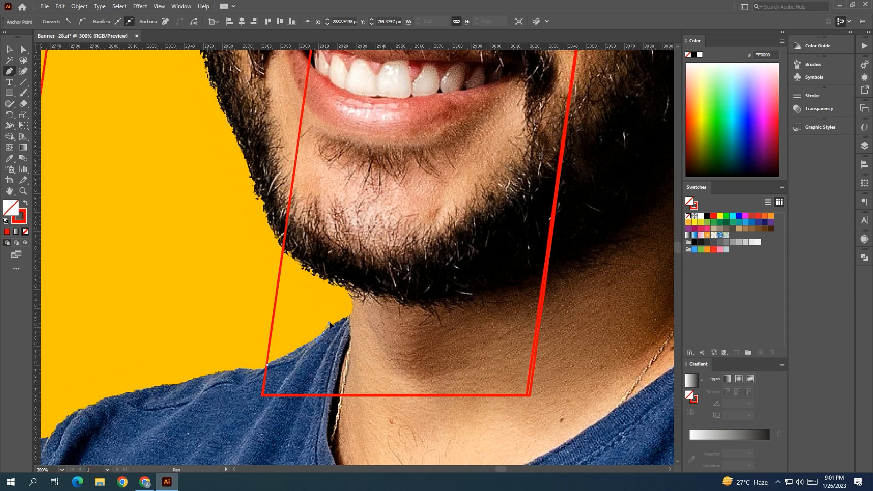
Trace the shoulder, neck and beard edge with the Pen path back to the other hash bar and up towards the head outline
scroll(322, 335, "up", 4)
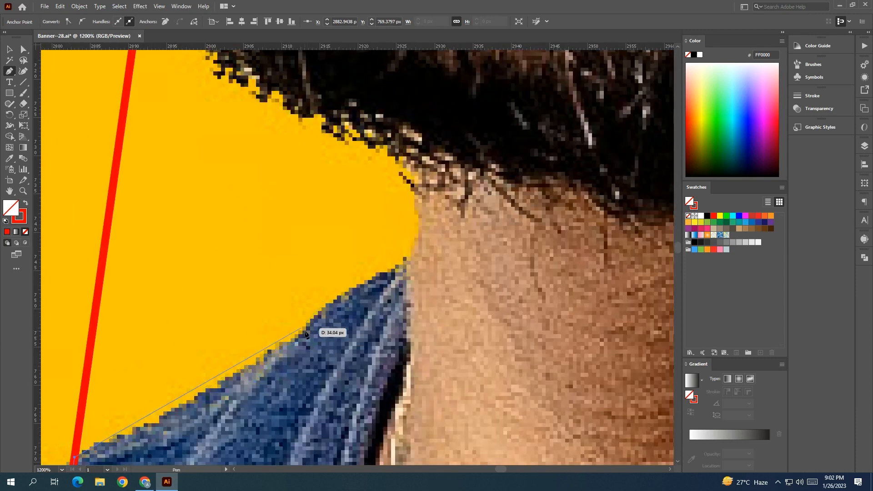
left_click_drag(408, 266, 446, 267)
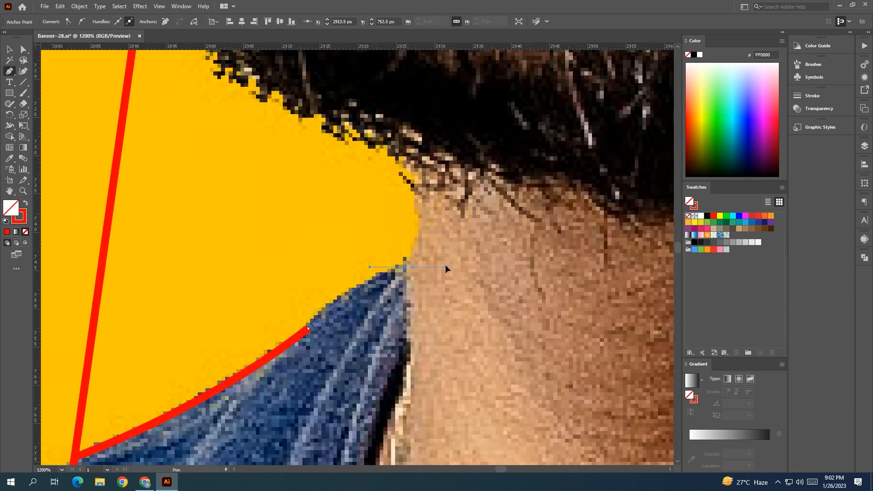
scroll(408, 268, "down", 2)
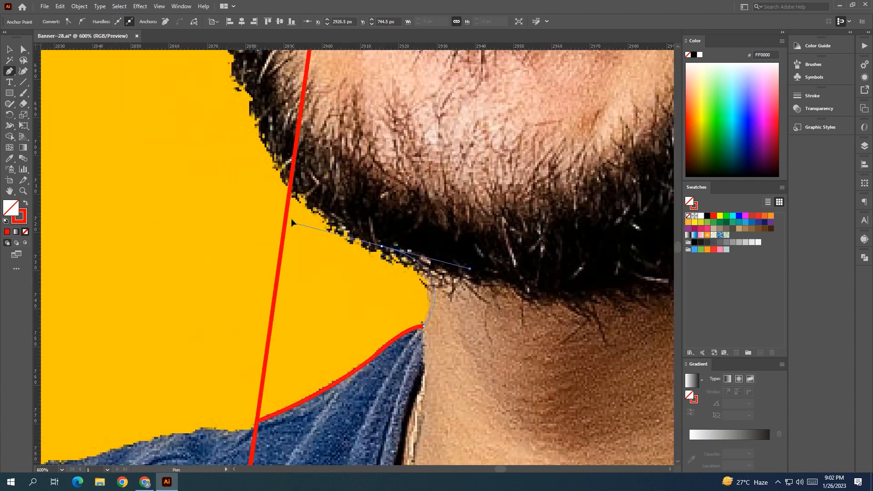
left_click_drag(307, 230, 308, 231)
left_click_drag(291, 181, 278, 146)
scroll(279, 147, "down", 2)
scroll(282, 282, "up", 5)
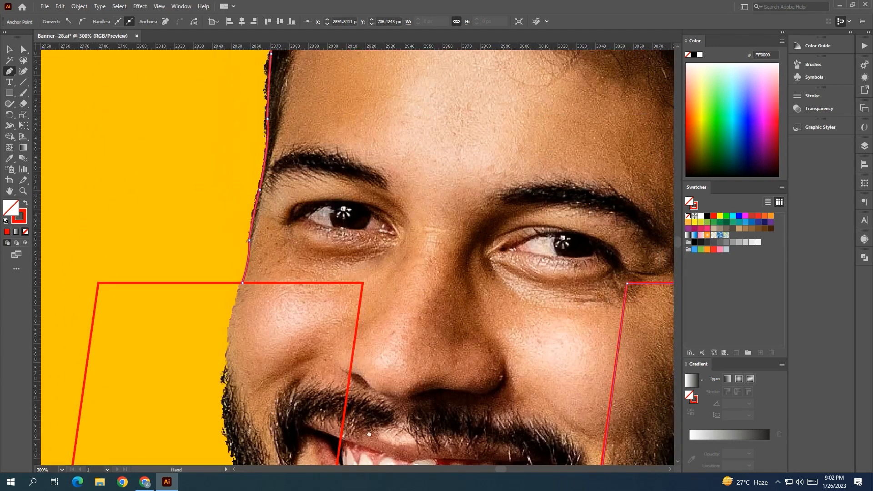
scroll(282, 282, "down", 6)
Select the head, face and hash outlines and unite them with the Shape Builder tool
key("v")
left_click_drag(370, 129, 359, 74)
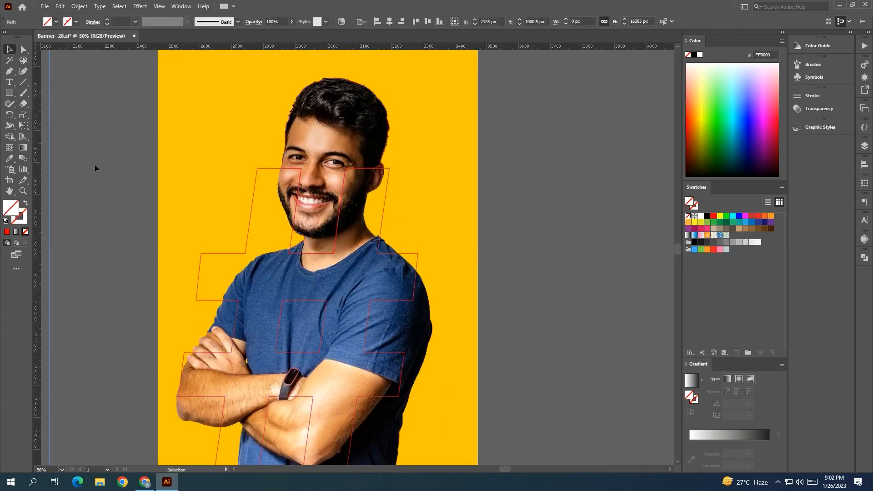
scroll(182, 219, "down", 2)
key("shift+m")
left_click_drag(300, 139, 313, 170)
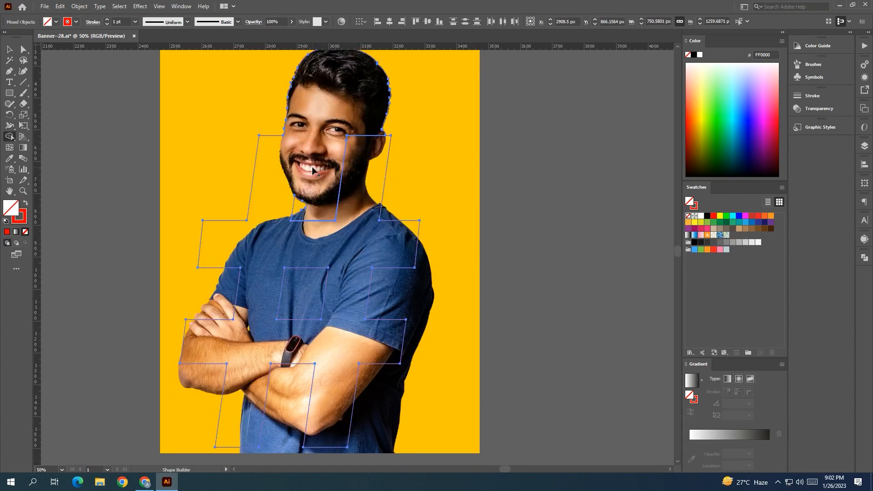
scroll(347, 199, "down", 1)
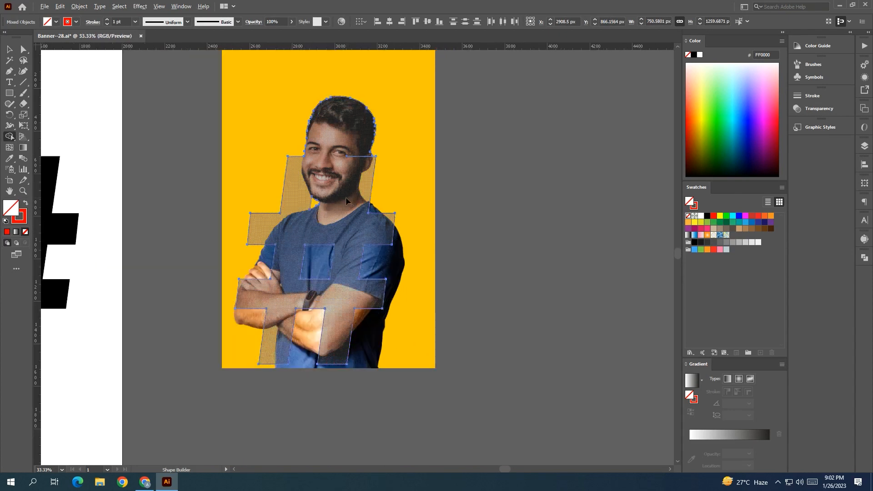
Reselect the combined hash outline and merge its face and neck region with the Shape Builder tool
key("v")
left_click(200, 144)
left_click(354, 159)
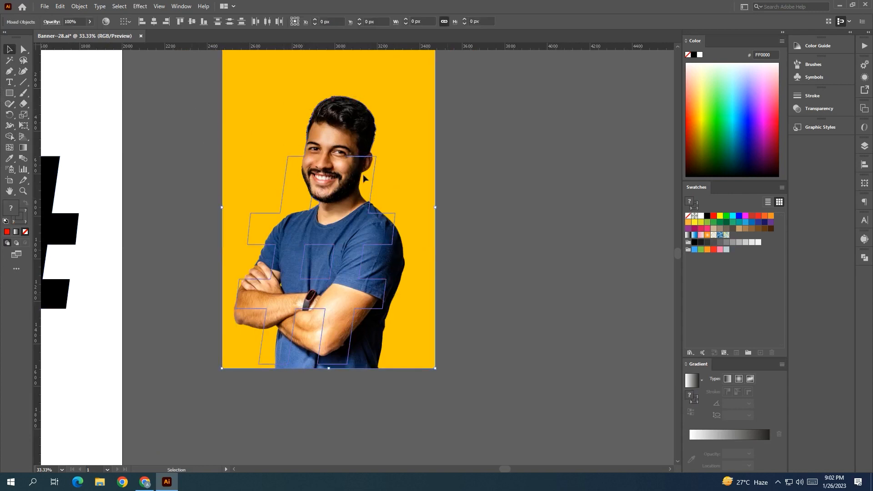
key("shift+m")
scroll(354, 160, "up", 1)
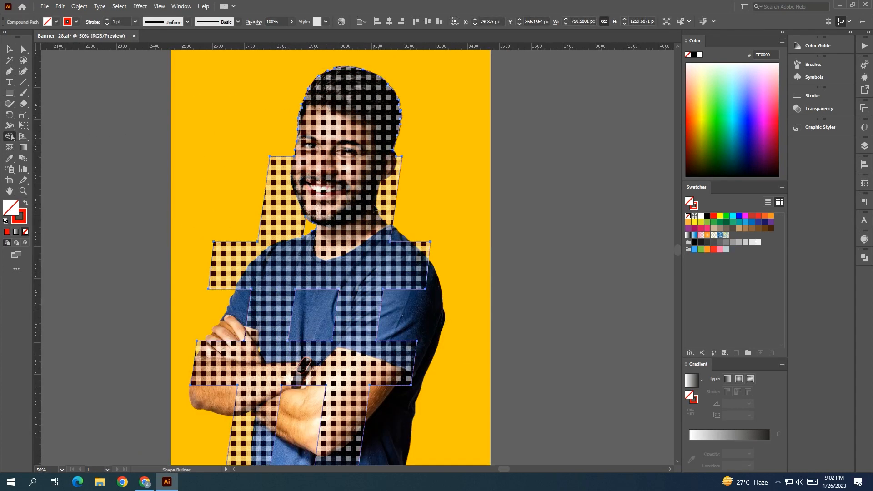
left_click(374, 208)
Make a clipping mask of the portrait with the merged hash-and-head outline and check the cut edge around the hair
scroll(374, 208, "down", 1)
key("v")
right_click(351, 196)
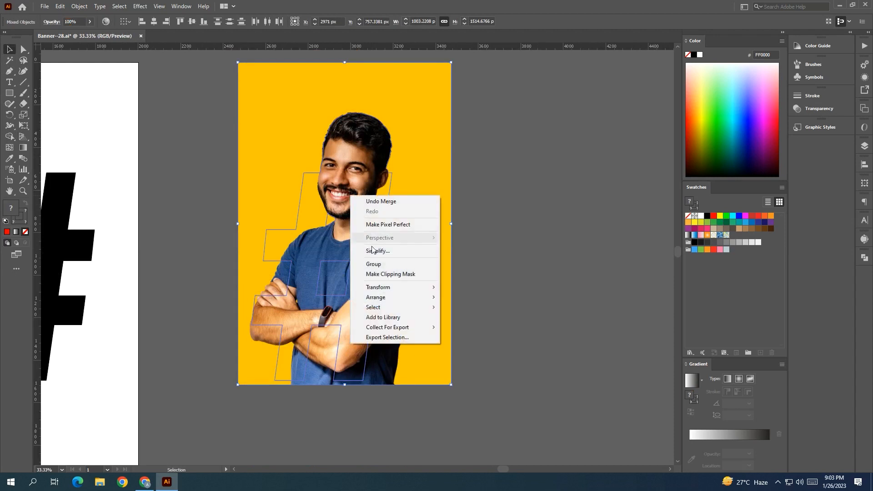
left_click(391, 274)
left_click(467, 266)
scroll(352, 95, "up", 5)
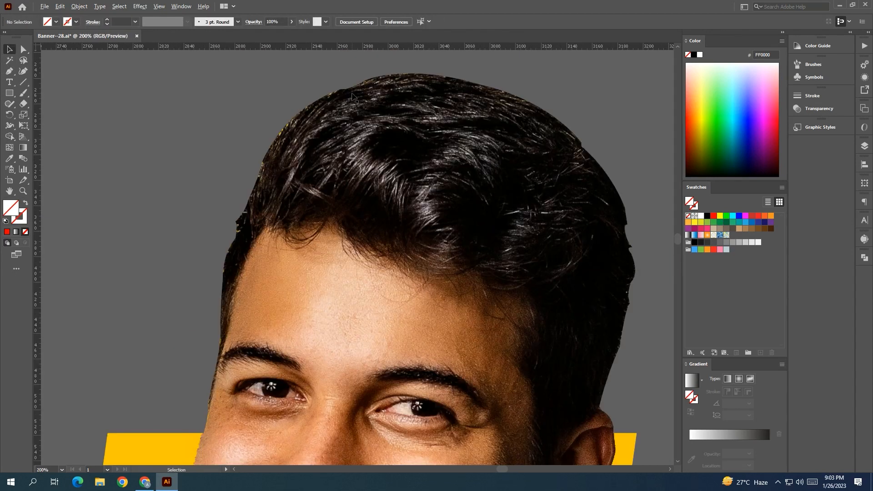
scroll(352, 96, "down", 7)
Move the masked portrait onto the white artboard and delete the black hash symbol there
left_click_drag(430, 189, 255, 190)
left_click(242, 184)
key("Delete")
key("space")
left_click_drag(252, 191, 263, 193)
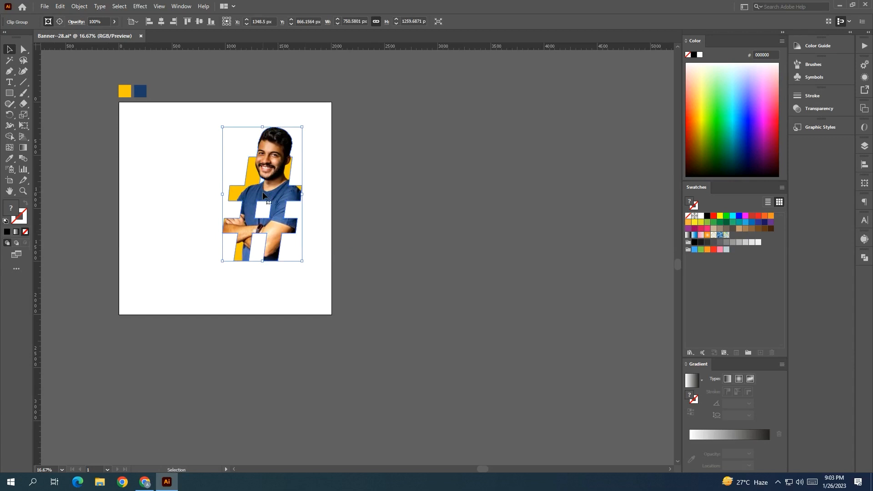
key("space")
left_click_drag(252, 192, 395, 234)
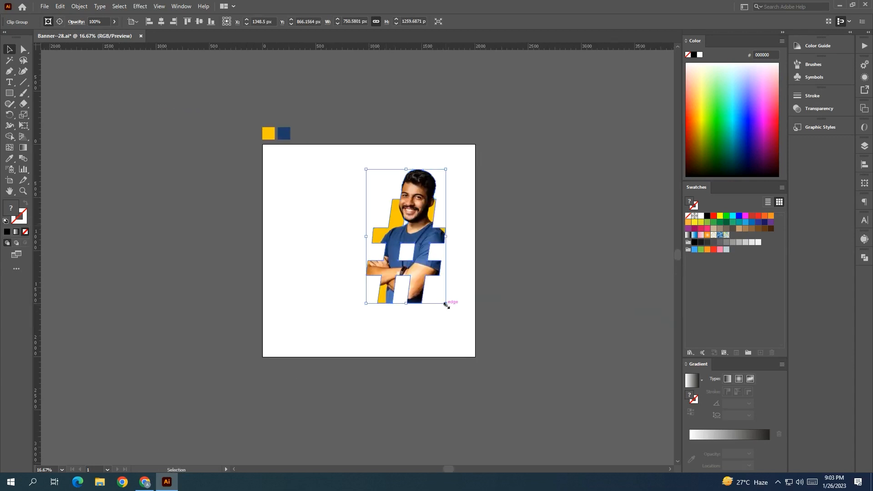
Enlarge the masked hash portrait to about 895 by 1502 px and position it in the right half of the artboard
left_click_drag(447, 304, 453, 306)
left_click_drag(427, 258, 425, 268)
left_click_drag(447, 248, 458, 251)
left_click_drag(410, 325, 410, 327)
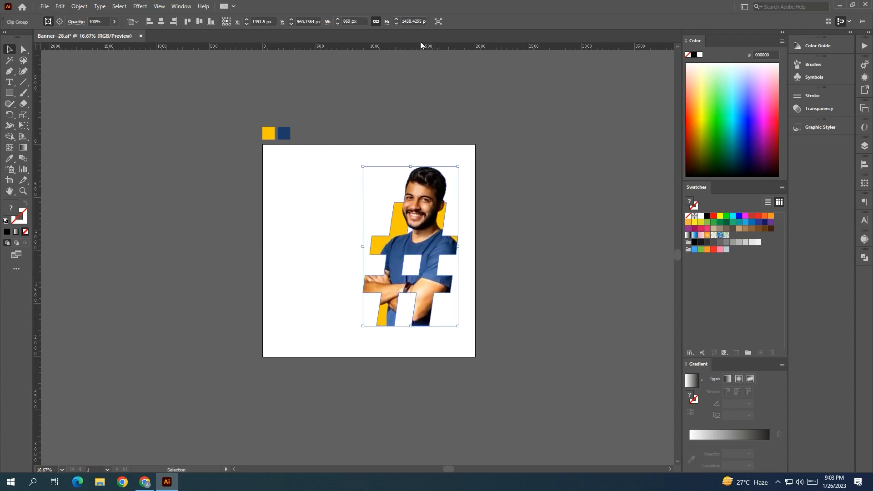
left_click(161, 22)
key("ctrl+shift+a")
left_click_drag(398, 219, 446, 220)
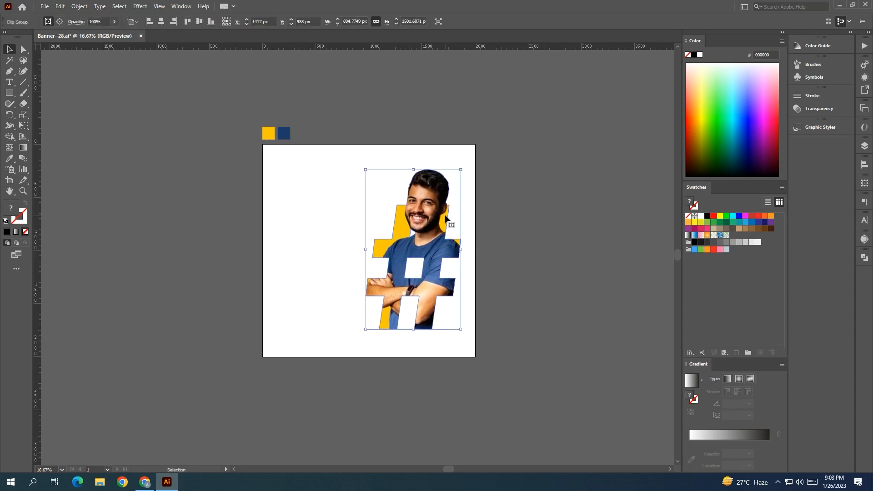
left_click(529, 275)
scroll(529, 275, "left", 3)
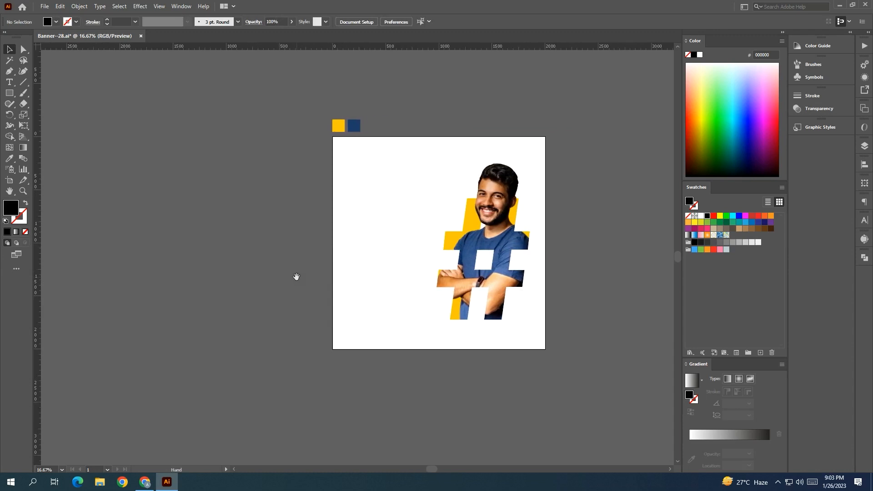
Move the webinar headline text lines from the far side of the canvas to beside the artboard
left_click_drag(283, 279, 608, 297)
scroll(245, 285, "down", 1)
left_click_drag(55, 195, 130, 328)
left_click_drag(115, 230, 538, 230)
left_click(410, 277)
left_click_drag(409, 277, 219, 266)
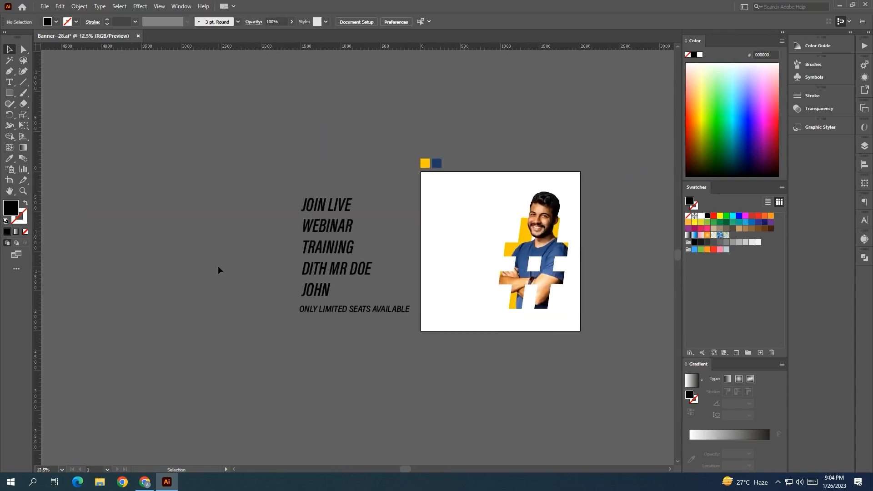
Set the font of all the headline text lines to Acumin Variable Concept
left_click(266, 324)
left_click(362, 21)
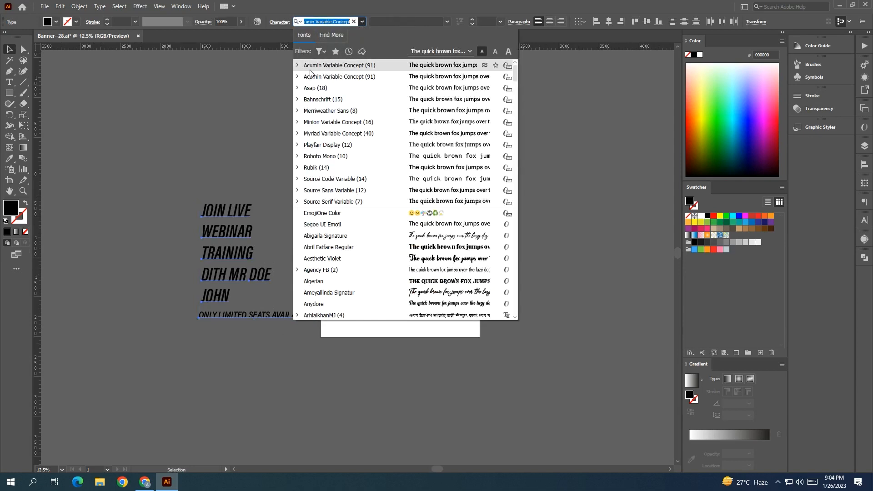
left_click(353, 69)
left_click(333, 109)
left_click_drag(334, 109, 312, 92)
scroll(267, 212, "up", 1)
scroll(267, 212, "right", 1)
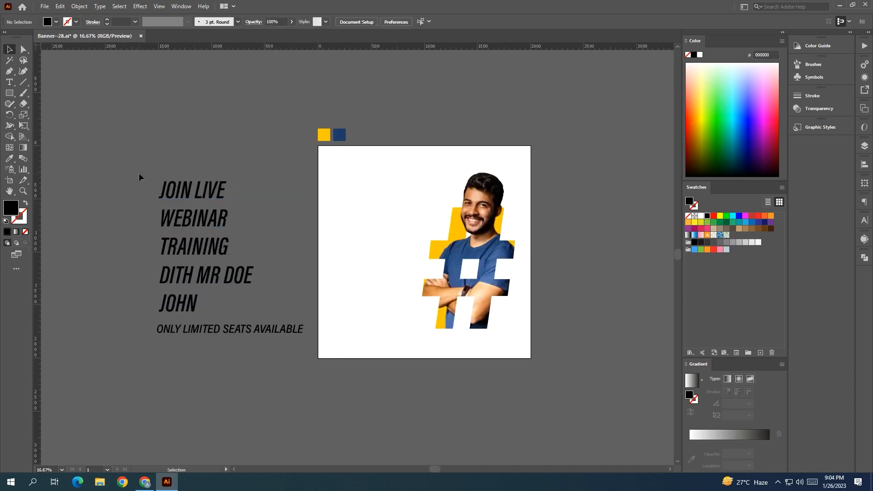
Enlarge the five headline lines and move "WEBINAR" and "TRAINING" up beneath "JOIN LIVE"
left_click(166, 191)
left_click_drag(109, 184, 205, 308)
left_click_drag(253, 246, 268, 247)
mouse_move(221, 216)
left_mouse_down()
mouse_move(249, 212)
mouse_move(217, 209)
left_mouse_up()
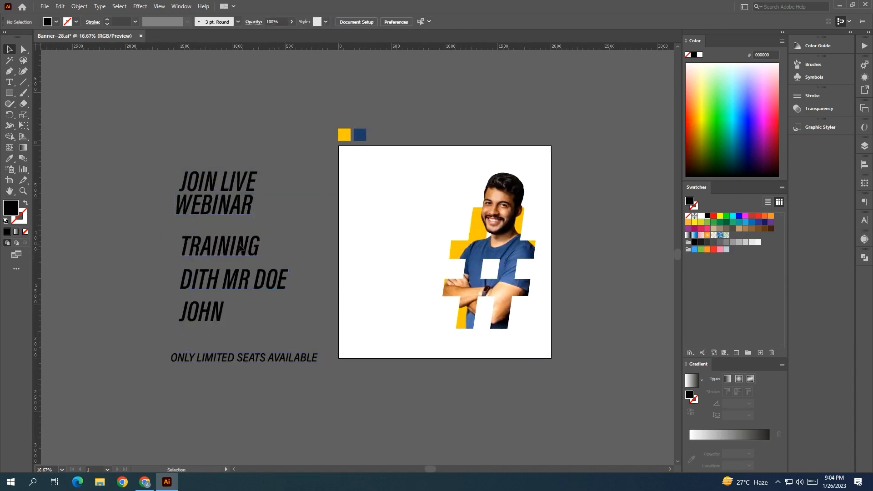
left_click_drag(240, 248, 225, 237)
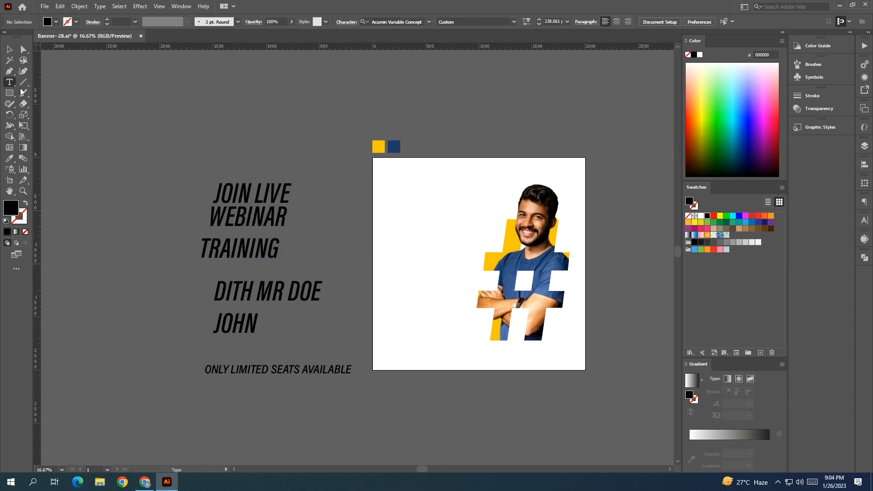
Separate the surname from "DITH MR" and stack "DITH MR" above the first name in smaller type below "TRAINING"
key("v")
left_click_drag(262, 288, 266, 298)
left_click_drag(290, 285, 264, 297)
scroll(266, 299, "up", 1)
left_click_drag(192, 308, 196, 307)
left_click_drag(269, 352, 214, 307)
left_click_drag(213, 308, 184, 252)
left_click_drag(325, 284, 403, 353)
left_click_drag(302, 350, 318, 372)
Scale the speaker's surname to span both small lines and fit it beside "DITH MR" and the first name
left_click_drag(318, 371, 263, 311)
left_click_drag(367, 343, 354, 343)
left_click_drag(404, 365, 390, 354)
left_click_drag(368, 324, 408, 337)
left_click_drag(345, 379, 326, 324)
left_click_drag(325, 326, 321, 327)
left_click_drag(292, 378, 304, 367)
scroll(356, 321, "up", 1)
left_click_drag(352, 322, 333, 310)
Tighten the headline stack so its lines step along a common slanted edge
left_click(438, 386)
scroll(438, 386, "down", 1)
left_click(357, 302)
left_click_drag(282, 297, 208, 266)
scroll(208, 266, "down", 1)
left_click(271, 241)
left_click_drag(259, 206, 246, 199)
Place the "ONLY LIMITED SEATS AVAILABLE" line between "WEBINAR" and "TRAINING", fit its width and shift the lower lines to make room
left_click_drag(339, 394, 273, 256)
left_click_drag(187, 260, 246, 259)
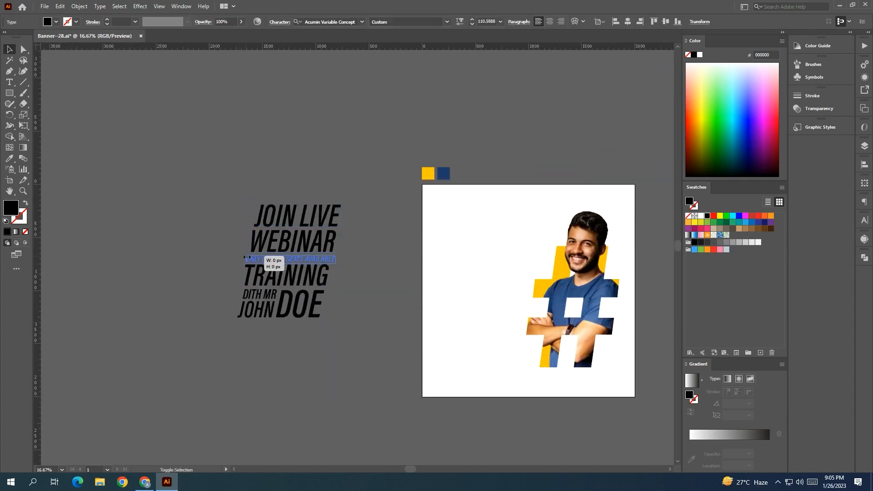
left_click_drag(228, 327, 291, 277)
left_click_drag(291, 277, 291, 280)
left_click(200, 273)
Draw a thin rectangle over the "ONLY LIMITED SEATS AVAILABLE" line and fill it with yellow sampled from the colour square
left_click(9, 93)
scroll(257, 247, "up", 1)
left_click_drag(238, 260, 376, 271)
key("i")
left_click(513, 136)
left_click(10, 50)
Send the yellow rectangle behind the "ONLY LIMITED SEATS AVAILABLE" line and recolour that text white
left_click_drag(313, 266, 335, 262)
right_click(315, 264)
right_click(241, 263)
left_click(410, 419)
left_click(335, 264)
left_click(700, 216)
left_click(366, 281)
Slant both ends of the yellow bar to match the italic lettering and fit it to 886 by 69 px
left_click(354, 269)
scroll(308, 244, "up", 1)
key("a")
left_click_drag(214, 280, 210, 280)
left_click(9, 49)
left_click_drag(385, 274, 391, 270)
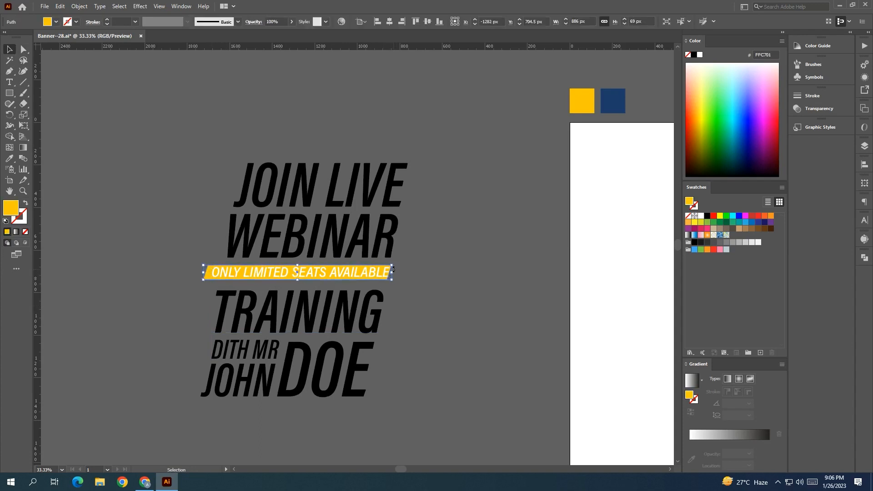
key("a")
scroll(395, 280, "up", 4)
left_click(356, 253)
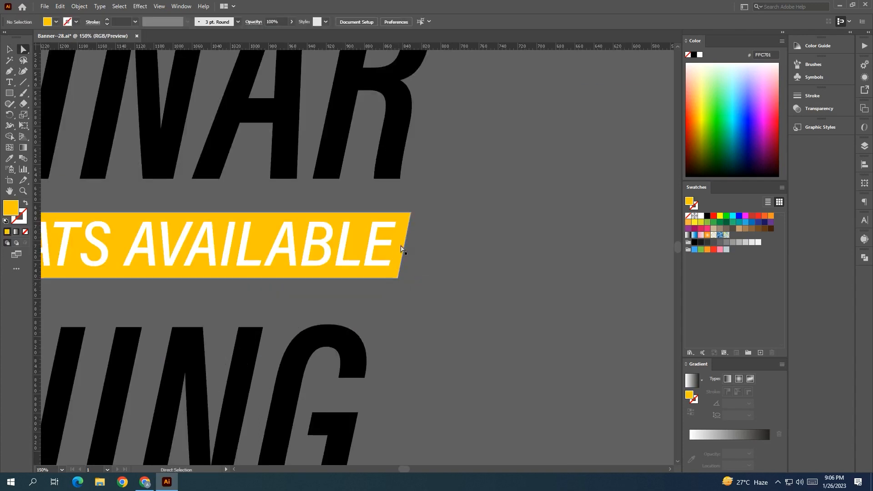
scroll(396, 259, "down", 4)
Enlarge the two headline lines above the yellow bar and the lines below it to match its width
key("v")
left_click(277, 212)
left_click_drag(253, 131, 236, 120)
left_click(245, 355)
left_click_drag(227, 378, 213, 387)
left_click(378, 424)
Recolour "JOIN LIVE" with the yellow sampled from the colour square
key("ctrl+minus")
key("ctrl+minus")
left_click(185, 225)
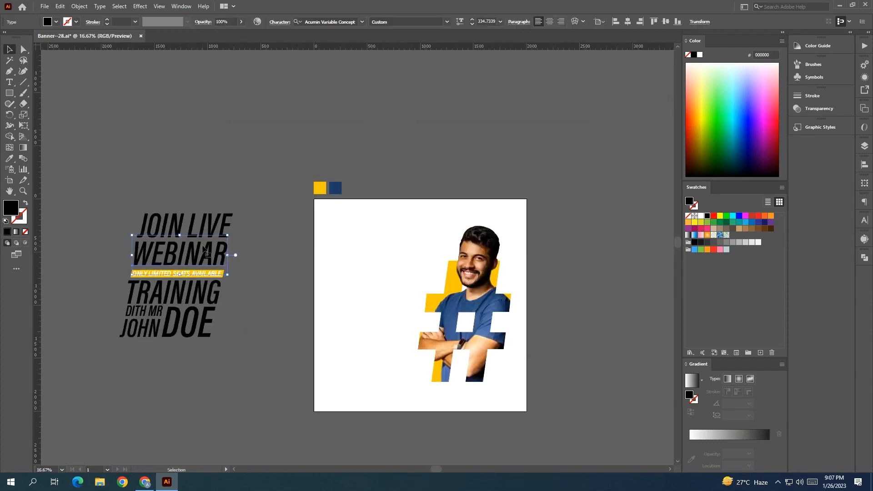
left_click(9, 158)
left_click(320, 188)
key("v")
Set the font weight of "JOIN LIVE", "WEBINAR", "TRAINING" and the surname to 756
left_click(190, 258)
key("ctrl+a")
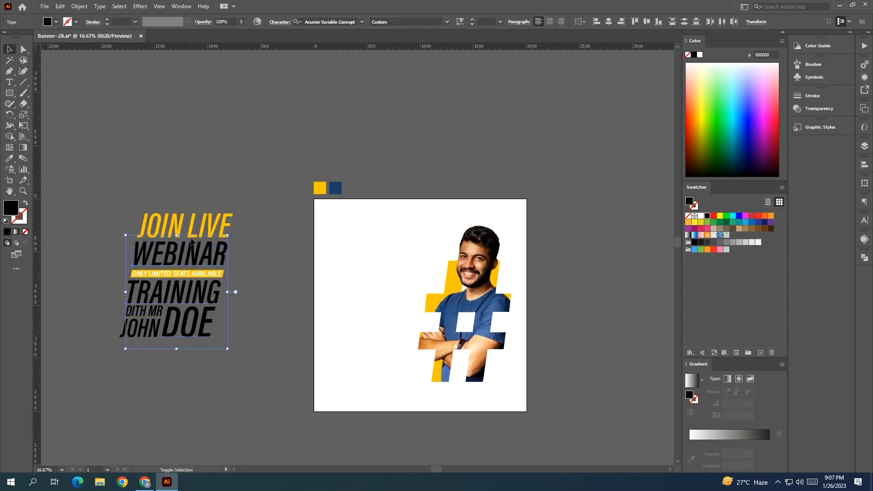
left_click(459, 22)
left_click_drag(414, 48, 424, 47)
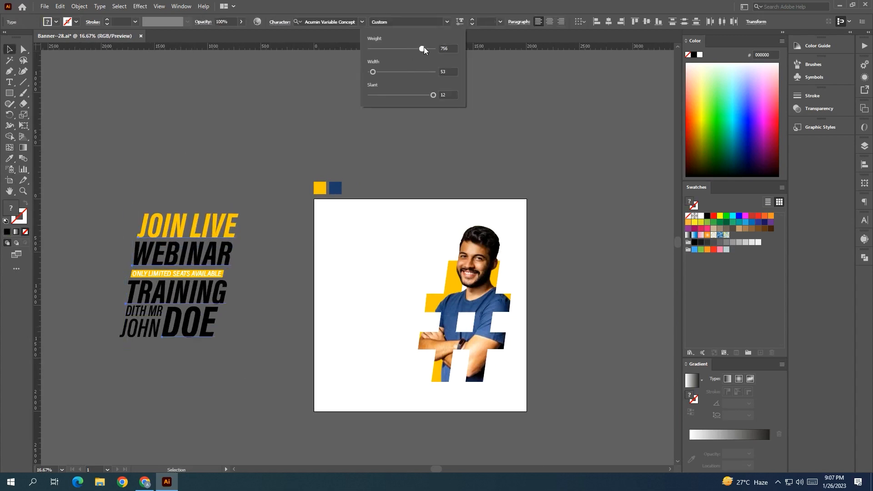
left_click(275, 91)
Reposition "DITH MR" and the first name so both small lines fit beside the bolder surname
left_click(200, 295)
scroll(204, 279, "up", 2)
left_click_drag(204, 278, 212, 342)
left_click(191, 282)
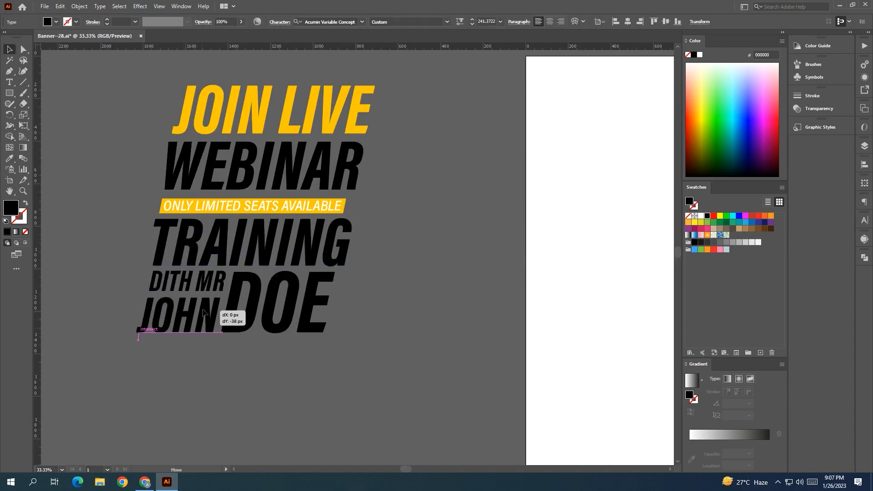
scroll(181, 313, "down", 2)
left_click(168, 314, "shift")
left_click(295, 309)
Widen the yellow bar to suit the bolder headline and centre "ONLY LIMITED SEATS AVAILABLE" on it
scroll(241, 271, "up", 1)
left_click(133, 272)
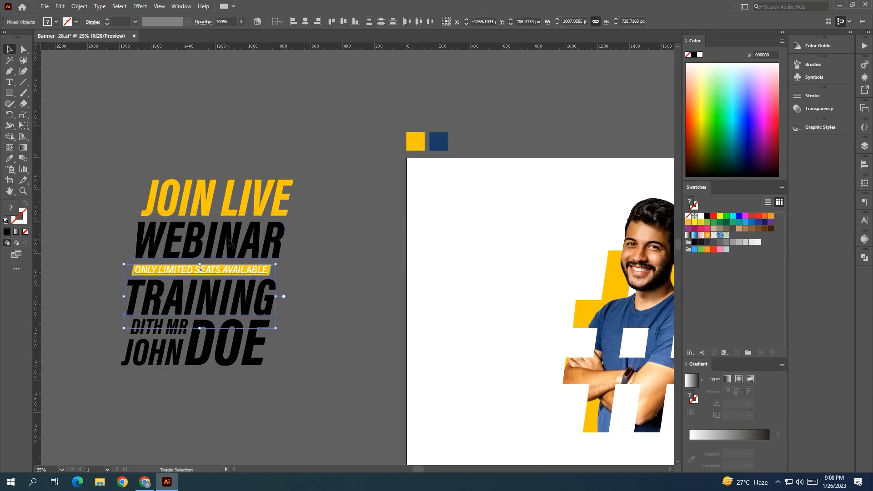
left_click(153, 273)
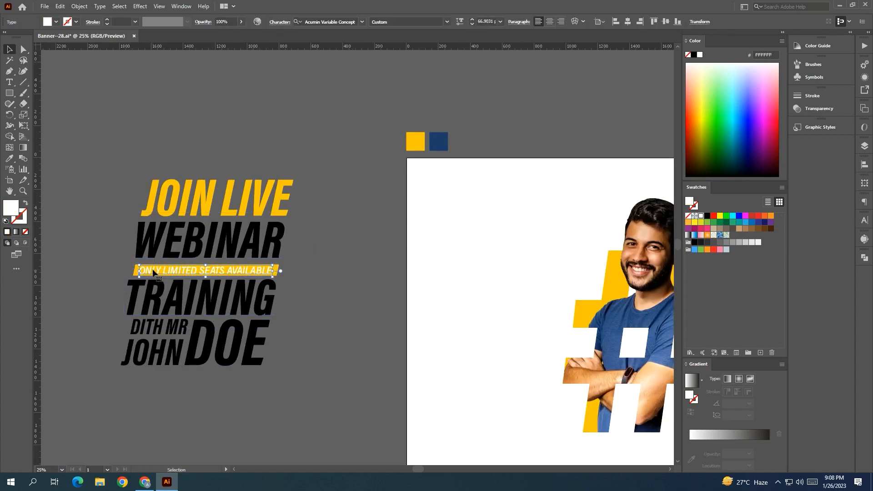
Recolour "WEBINAR", "TRAINING" and the surname with the blue sampled from the colour square
scroll(54, 253, "down", 1)
left_click(137, 241, "shift")
left_click(9, 159)
left_click(295, 177)
scroll(132, 296, "left", 3)
Recolour "DITH MR" with the headline's blue and the first name with the yellow
left_click(218, 319)
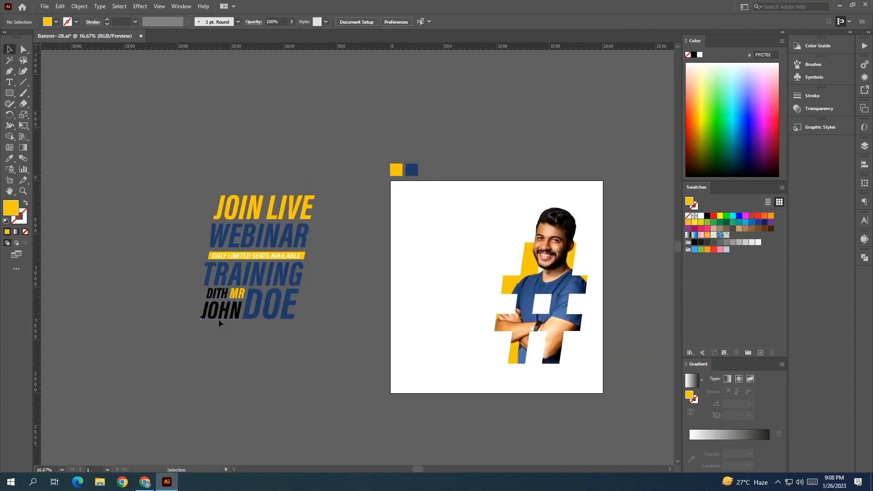
left_click(226, 293)
scroll(192, 312, "up", 1)
key("v")
left_click(234, 313)
left_click(331, 332)
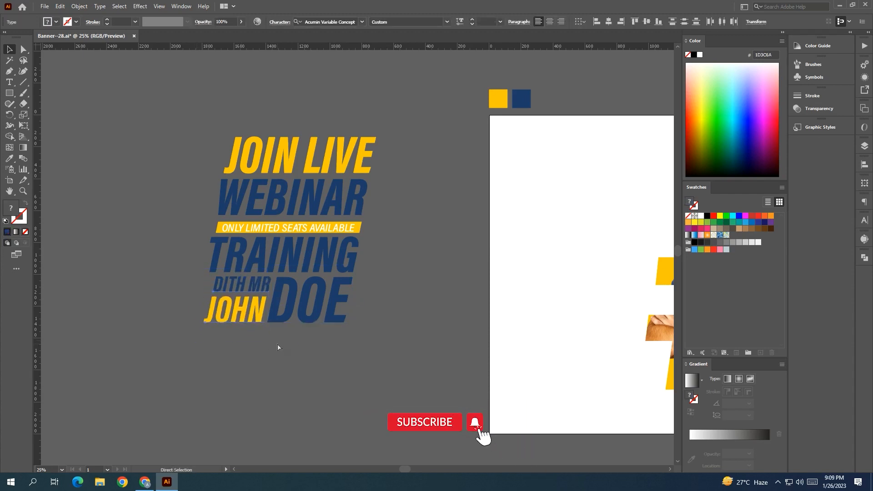
Move the whole headline block onto the artboard beside the portrait and shrink it to about 934 px wide
scroll(276, 346, "down", 1)
left_click_drag(137, 360, 309, 195)
left_click_drag(169, 313, 366, 318)
left_click_drag(278, 272, 173, 272)
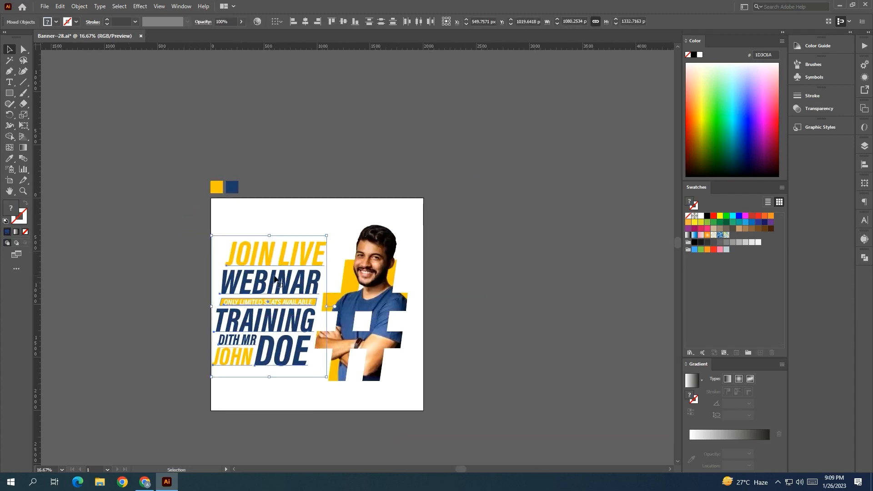
left_click_drag(335, 249, 307, 259)
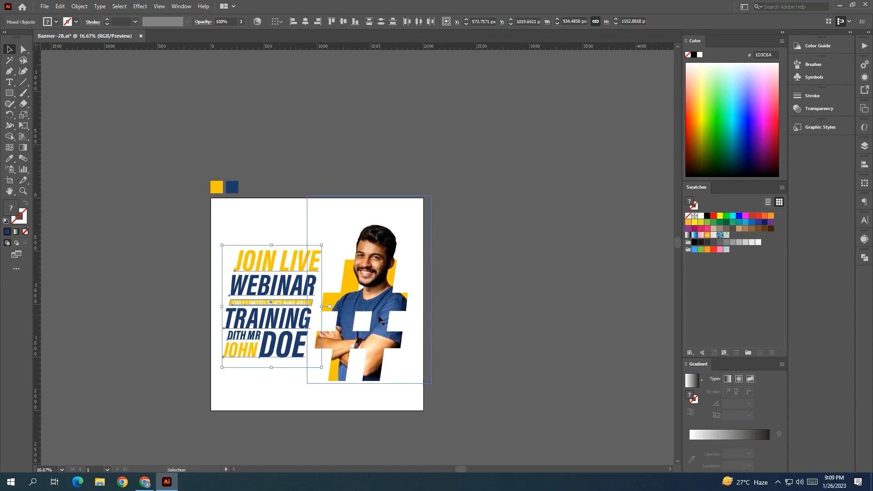
Shrink the hash-masked portrait slightly and shift it with the headline to leave margins on the artboard
left_click(408, 304)
left_click_drag(409, 304, 419, 302)
left_click(273, 282, "shift")
left_click_drag(377, 241, 379, 250)
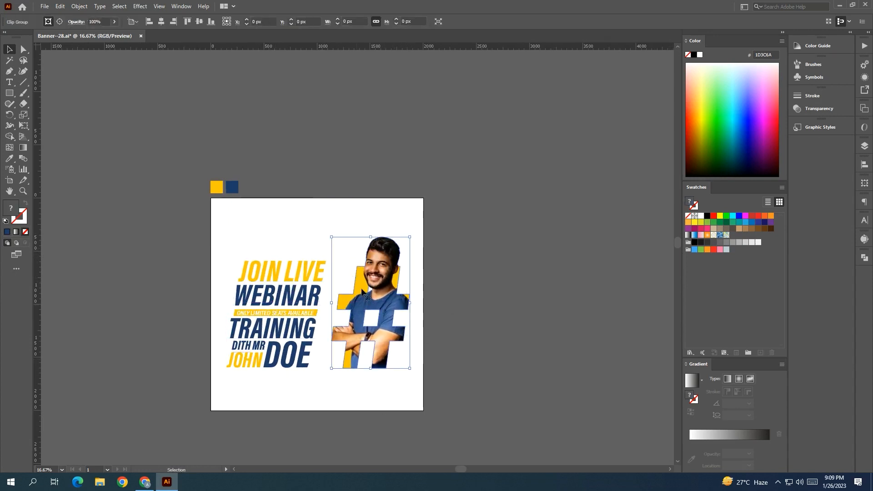
Enlarge the headline and portrait together and reposition them around the middle of the artboard
left_click(400, 386)
left_click_drag(399, 386, 309, 359)
left_click_drag(404, 237, 418, 226)
left_click_drag(370, 294, 373, 287)
left_click(468, 305)
Make "ONLY LIMITED SEATS AVAILABLE" bolder with the variable font weight setting
scroll(314, 310, "up", 3)
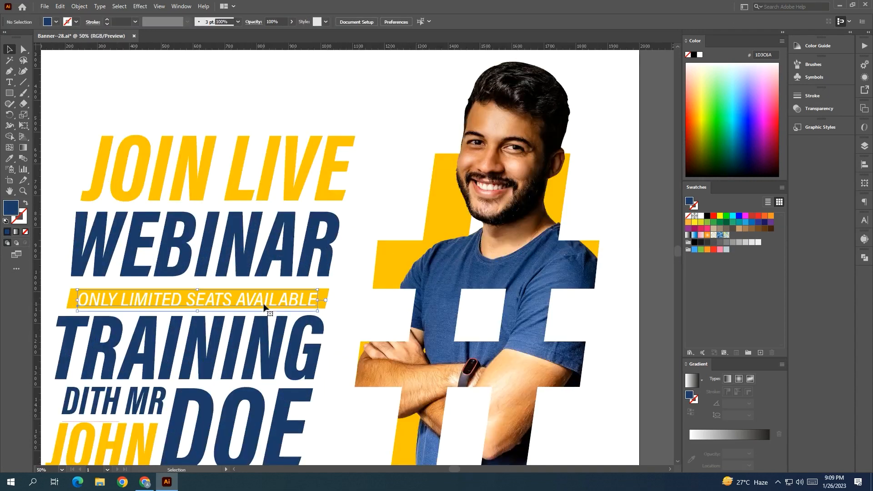
scroll(264, 307, "left", 3)
left_click(460, 21)
left_click_drag(393, 49, 421, 52)
Draw a short horizontal line on the yellow bar just before "ONLY LIMITED SEATS AVAILABLE"
key("p")
left_click(198, 301)
left_click(219, 301)
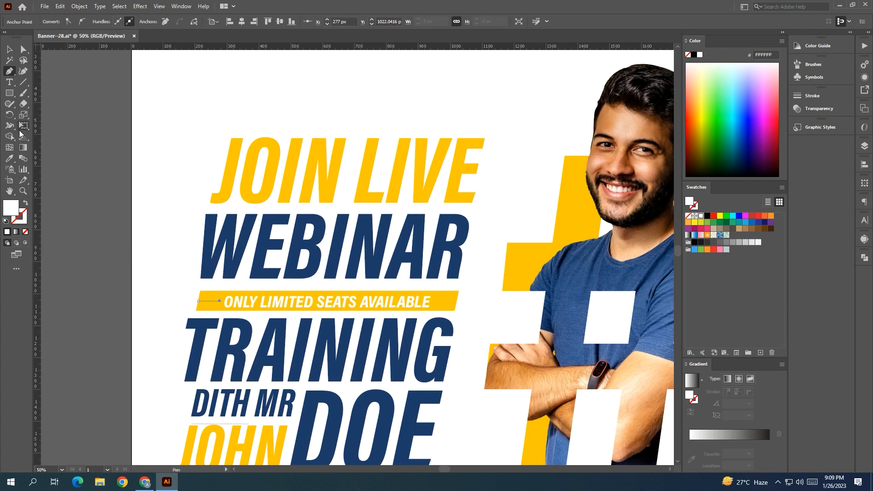
left_click(46, 177)
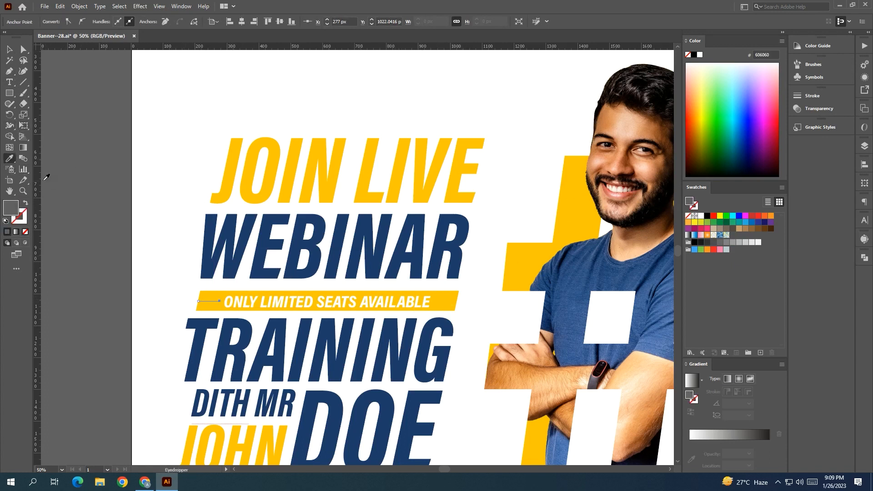
left_click(7, 54)
Copy the short line to the other end of the yellow bar and give both lines a 7 pt white stroke
left_click_drag(209, 301, 446, 301)
left_click(212, 301, "shift")
left_click(106, 23)
left_click(89, 304)
key("ctrl+minus")
key("ctrl+minus")
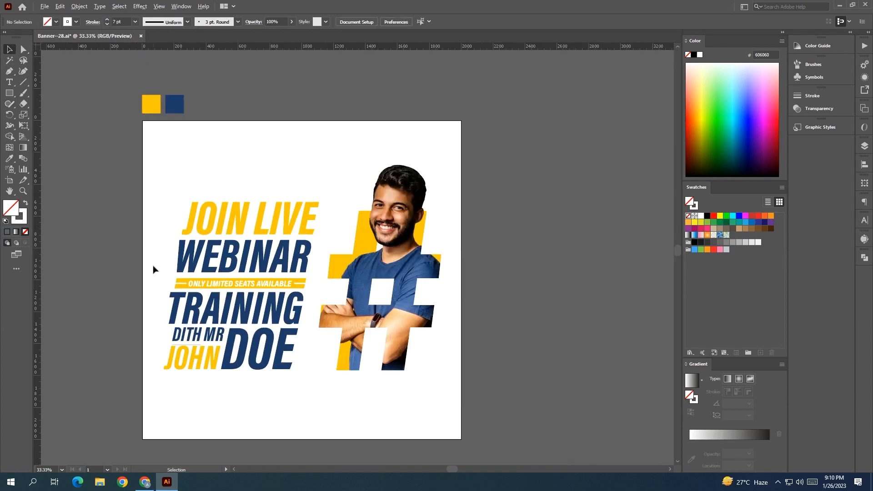
Place horizontal guides along the top and bottom edges of the hash symbol
mouse_move(110, 301)
left_mouse_down()
mouse_move(70, 301)
mouse_move(119, 303)
left_mouse_up()
scroll(75, 301, "down", 1)
left_click(120, 303)
left_click_drag(255, 255, 254, 250)
left_click_drag(232, 46, 230, 356)
Scale the headline block to about 921 px wide so it fits between the two guides, and remove the guides
left_click_drag(228, 388, 337, 408)
left_click(220, 354)
key("ctrl+plus")
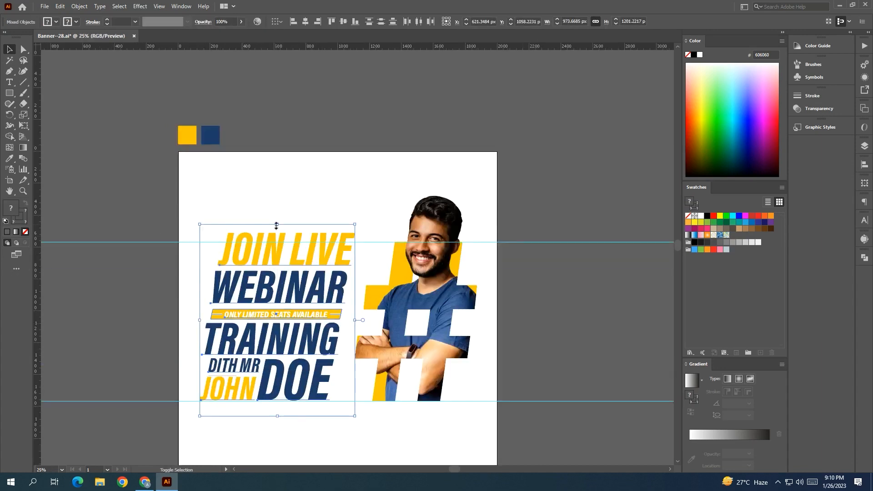
left_click_drag(264, 286, 264, 286)
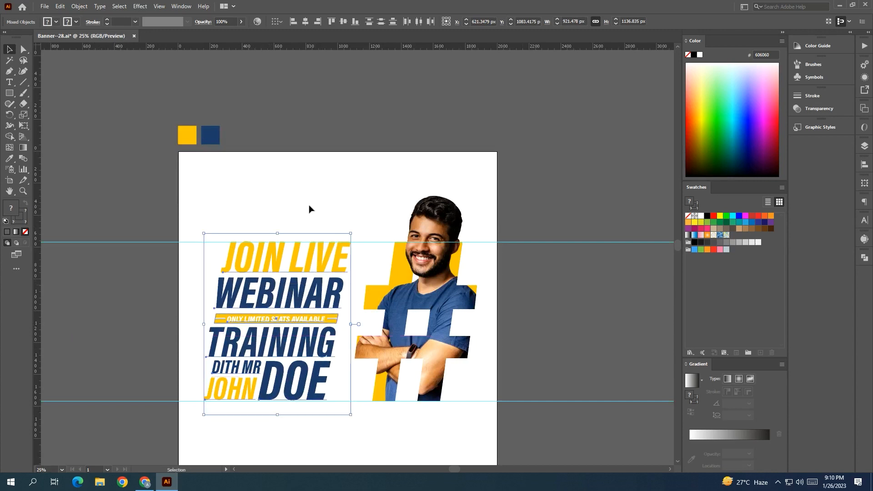
scroll(587, 173, "down", 1)
left_click(530, 346)
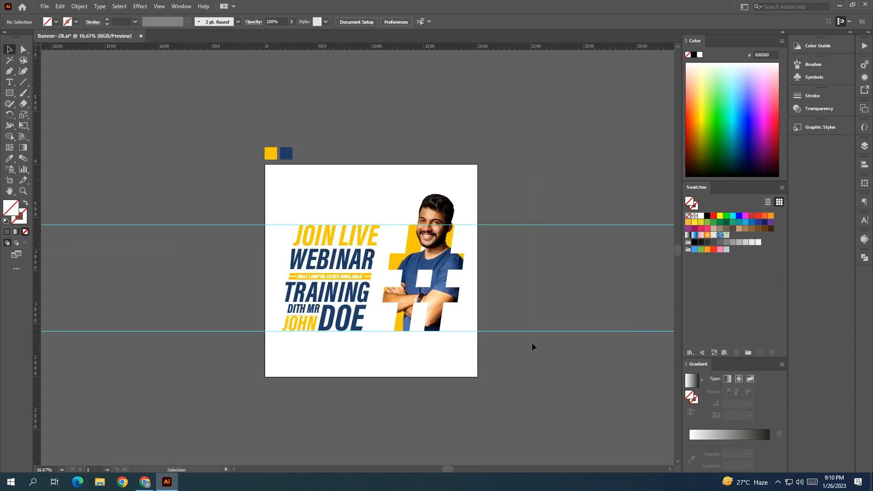
scroll(512, 339, "up", 1)
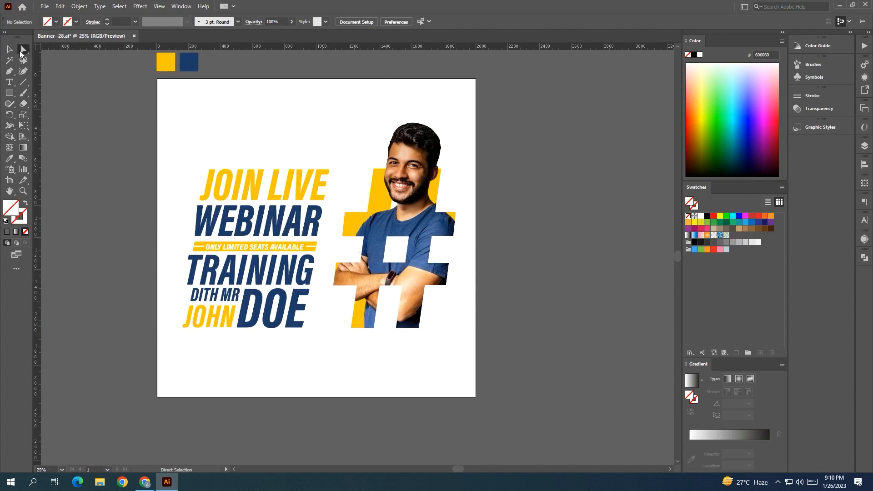
left_click(23, 50)
left_click(455, 214)
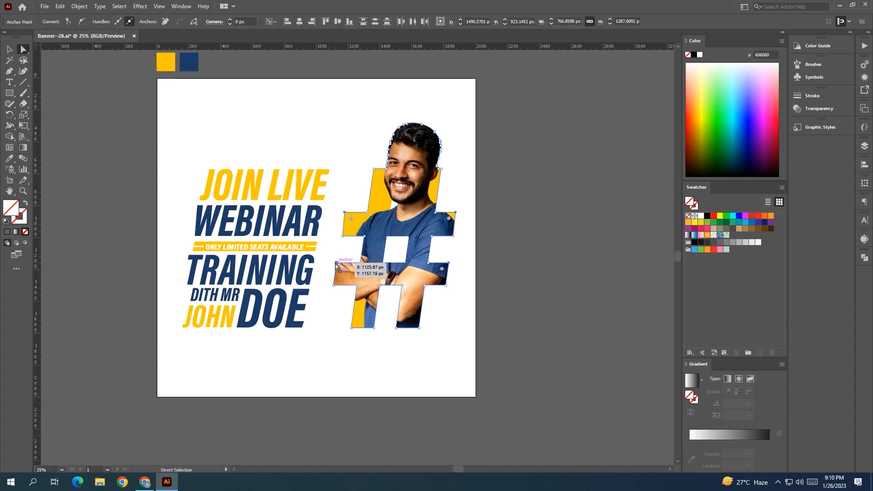
left_click(530, 253)
scroll(530, 253, "down", 1)
left_click_drag(483, 256, 452, 261)
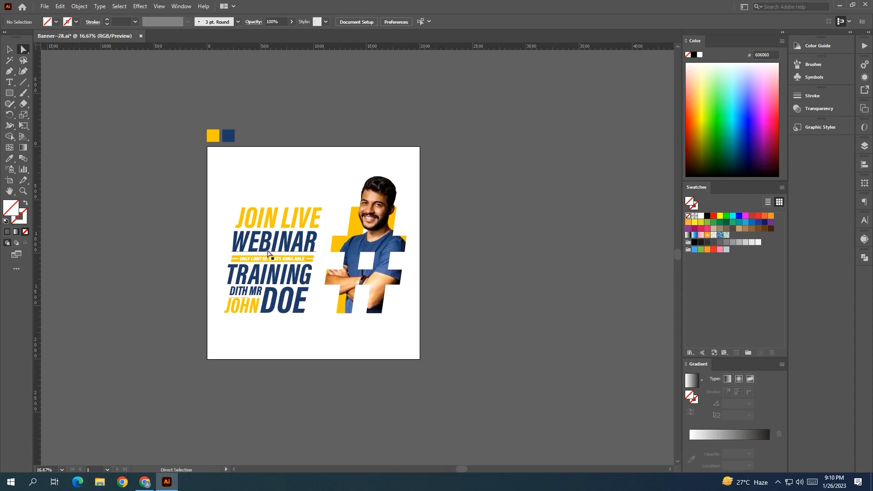
left_click_drag(359, 296, 360, 314)
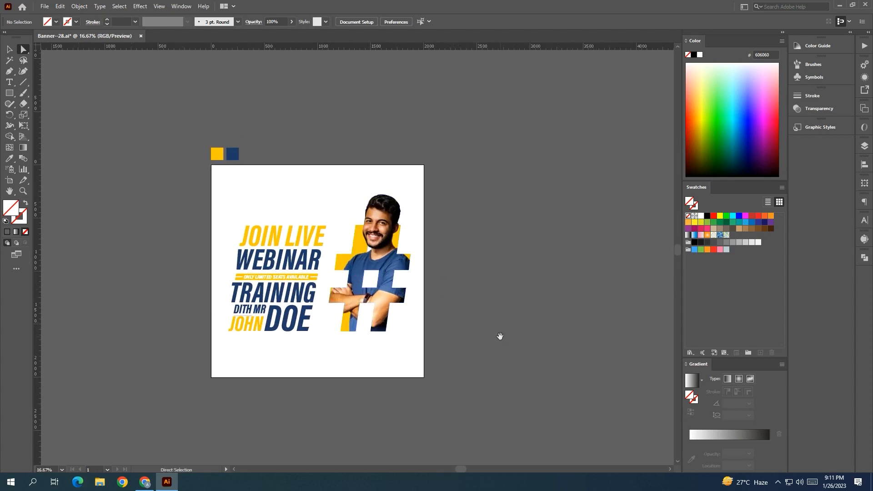
left_click_drag(497, 335, 508, 330)
left_click(10, 83)
left_click(274, 360)
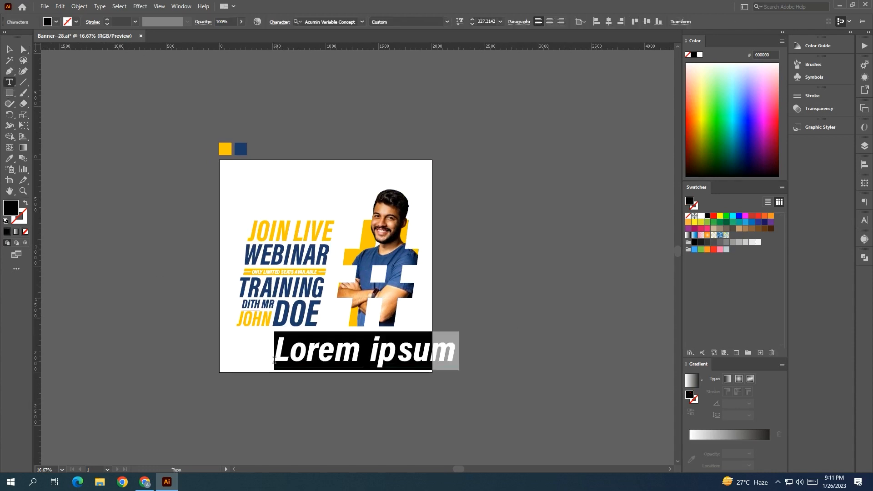
key("ctrl+t")
type("50")
key("Return")
scroll(271, 364, "up", 2)
key("BackSpace")
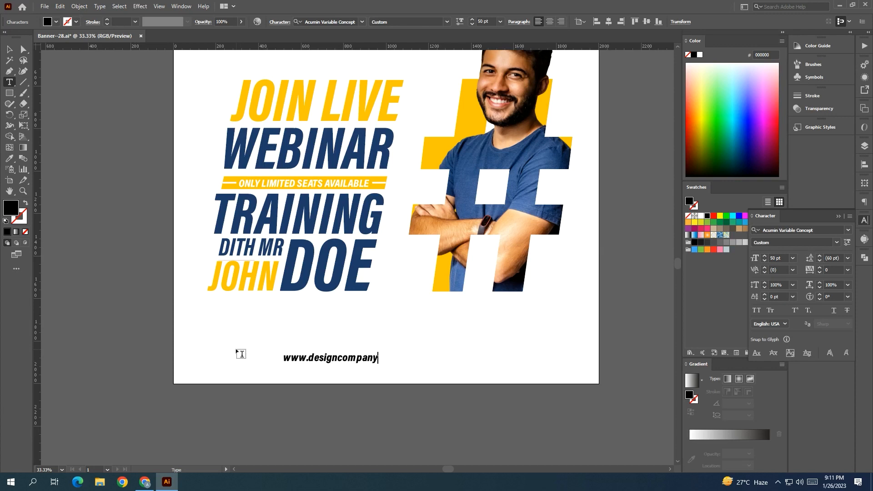
left_click(445, 22)
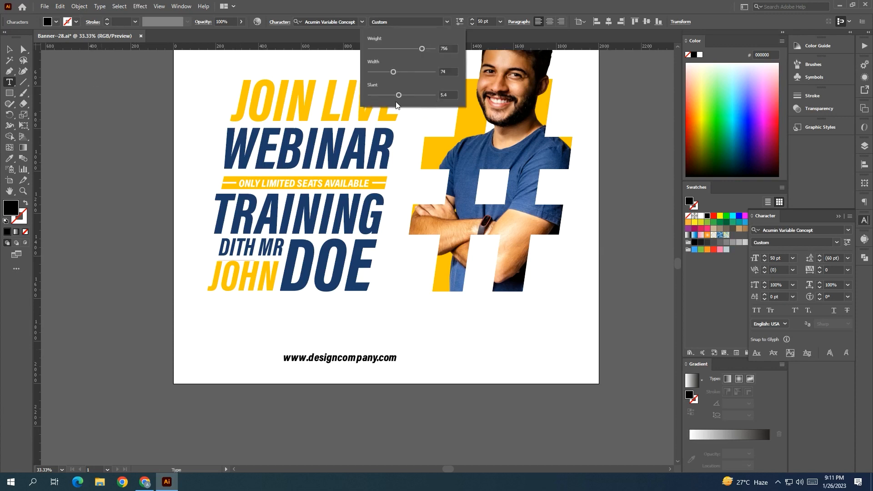
left_click(394, 357)
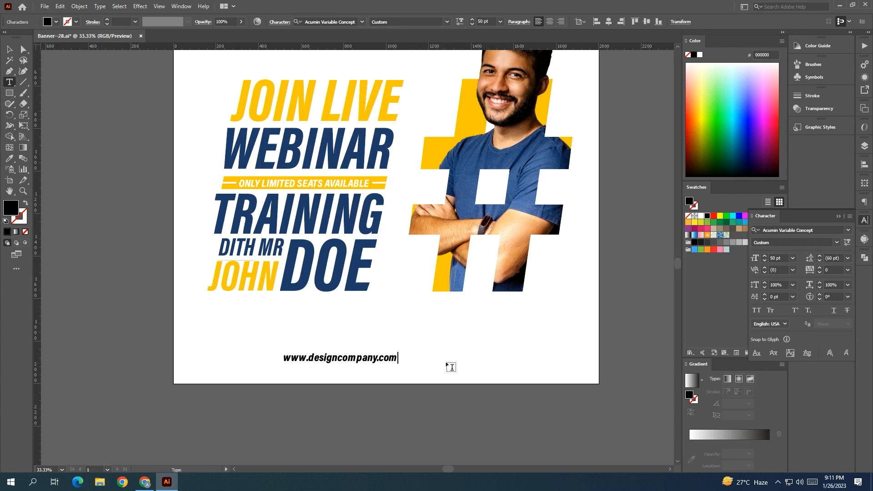
key("Escape")
Give the website address a lighter variable font weight, a width of 102 and no slant
left_click(9, 83)
left_click(398, 359)
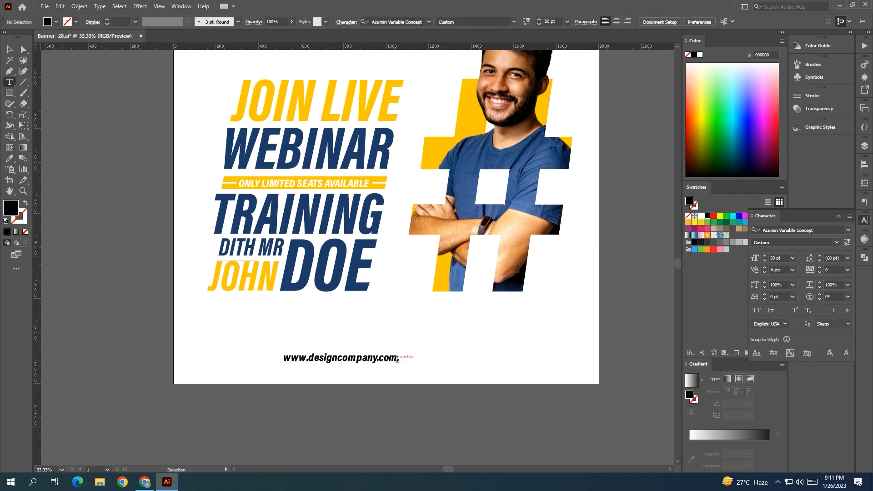
left_click_drag(398, 359, 247, 344)
left_click(461, 22)
left_click_drag(419, 49, 434, 74)
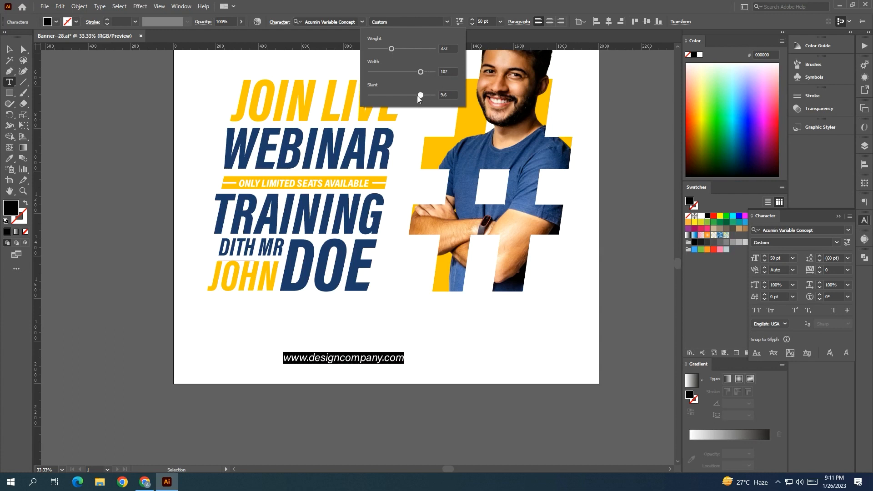
left_click_drag(391, 97, 316, 105)
left_click_drag(389, 48, 397, 49)
Widen the tracking of the website address and set its font size to 35 pt
left_click(836, 269)
scroll(835, 270, "up", 18)
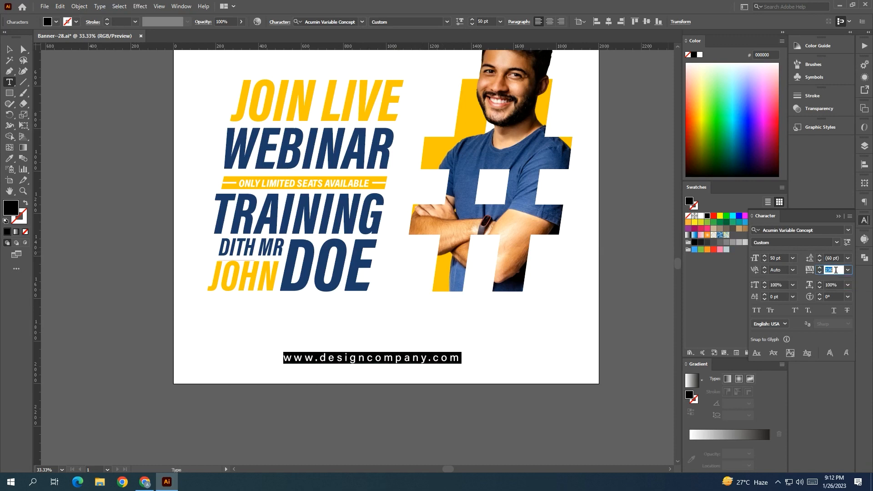
scroll(836, 270, "up", 10)
left_click(786, 258)
scroll(786, 258, "down", 12)
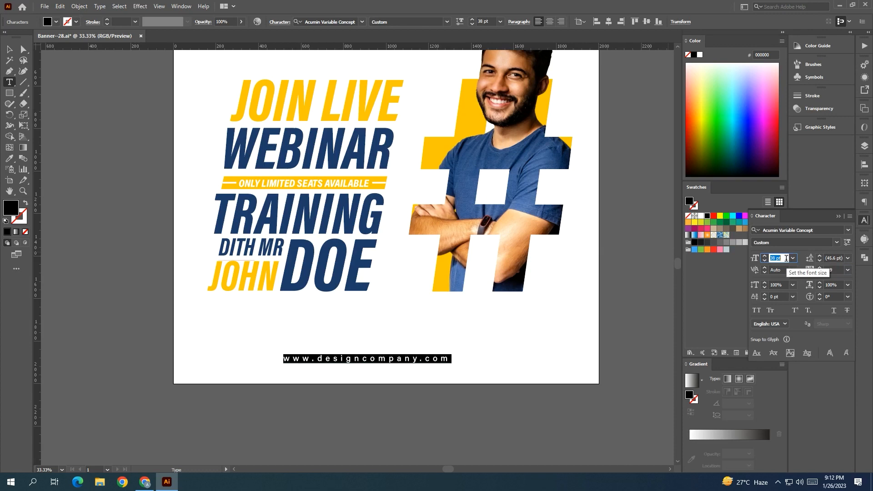
scroll(786, 258, "down", 1)
left_click(838, 270)
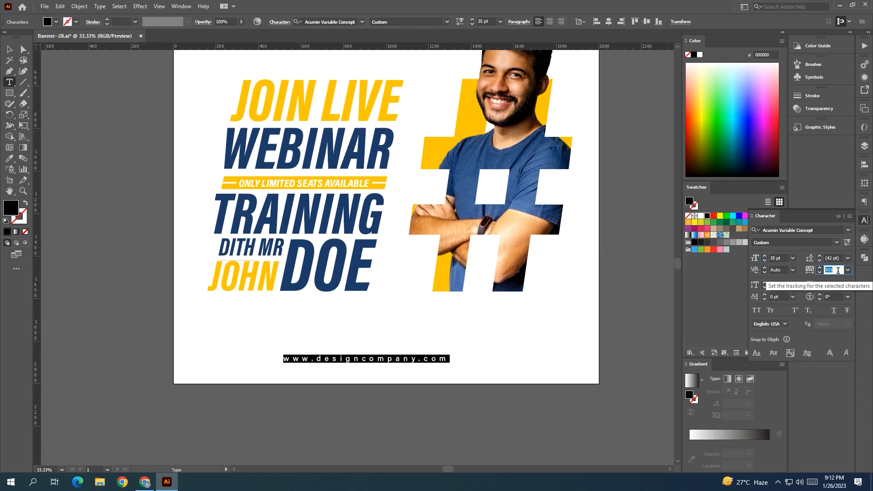
scroll(838, 270, "down", 3)
Centre the website address near the artboard's bottom edge at about 41.6 pt and fill it with dark grey 333333
key("Escape")
left_click_drag(421, 362, 422, 360)
scroll(546, 295, "up", 2)
left_click(837, 216)
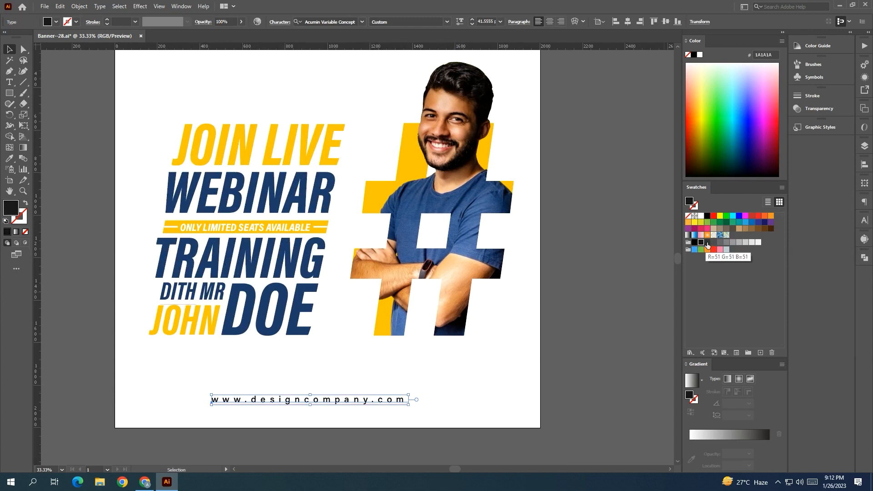
left_click(582, 306)
scroll(532, 315, "down", 2, "alt")
left_click_drag(415, 353, 388, 365)
left_click(390, 379)
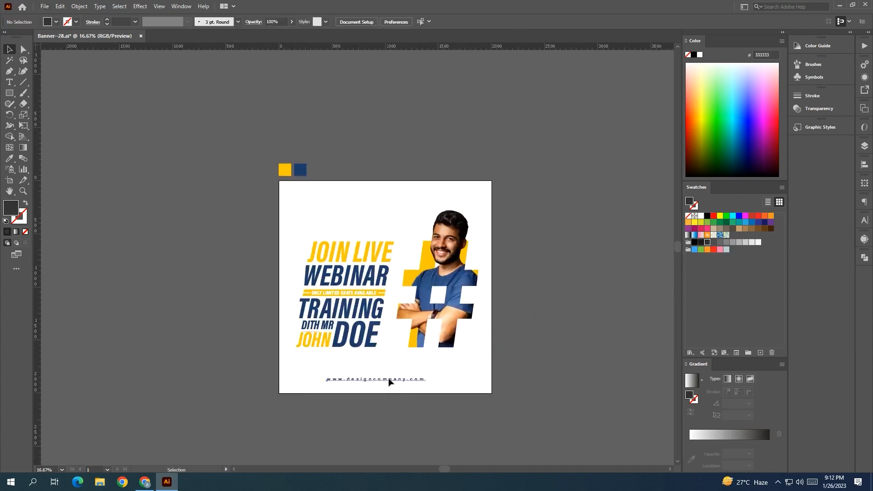
Start a Drop Shadow effect with preview on the hash-masked portrait
left_click(549, 212)
scroll(548, 212, "up", 1)
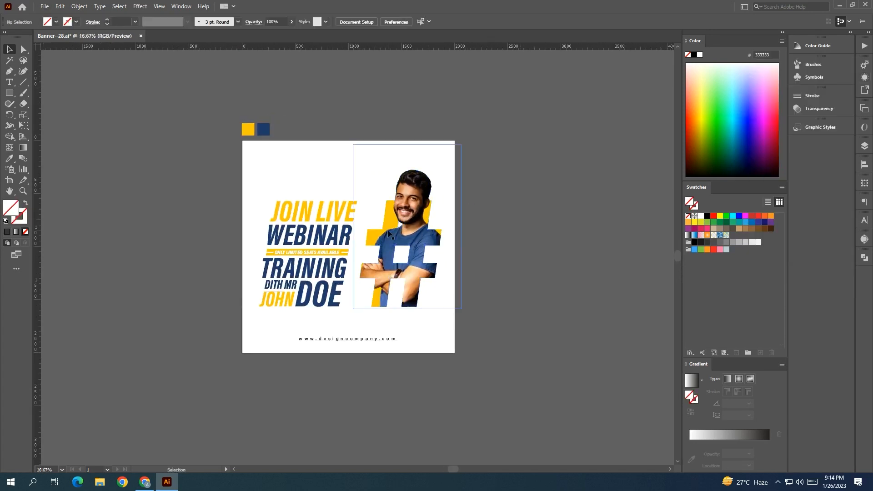
scroll(389, 233, "up", 1)
scroll(574, 225, "down", 1)
left_click(400, 229)
left_click(140, 5)
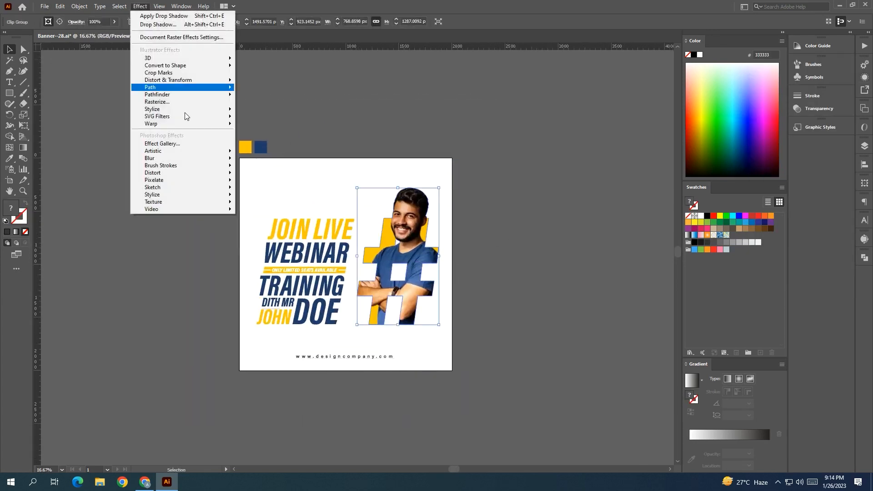
mouse_move(187, 109)
left_click(255, 109)
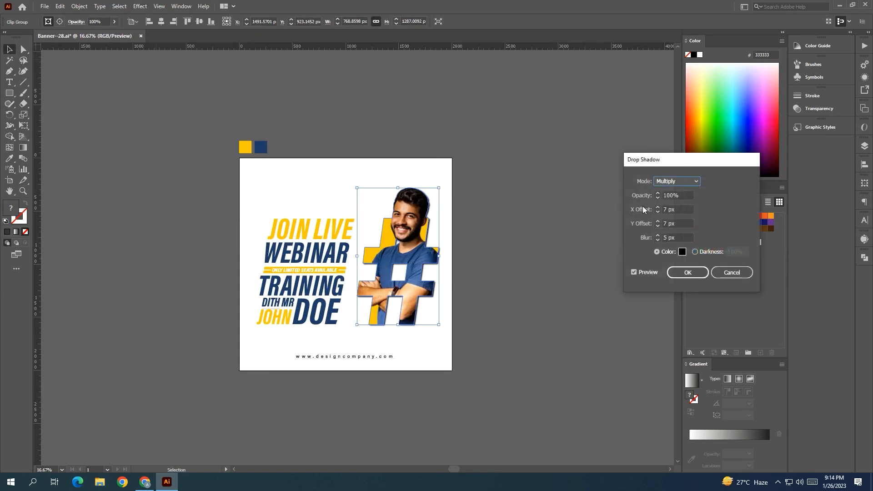
Set the portrait's drop shadow to 46% opacity and 4 px blur, and apply it
left_click(679, 195)
scroll(679, 193, "down", 1)
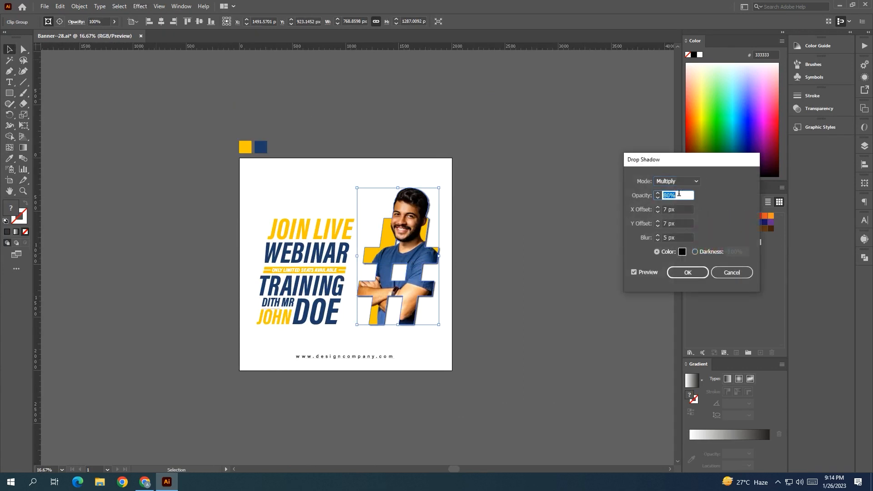
scroll(678, 193, "up", 2)
left_click(680, 237)
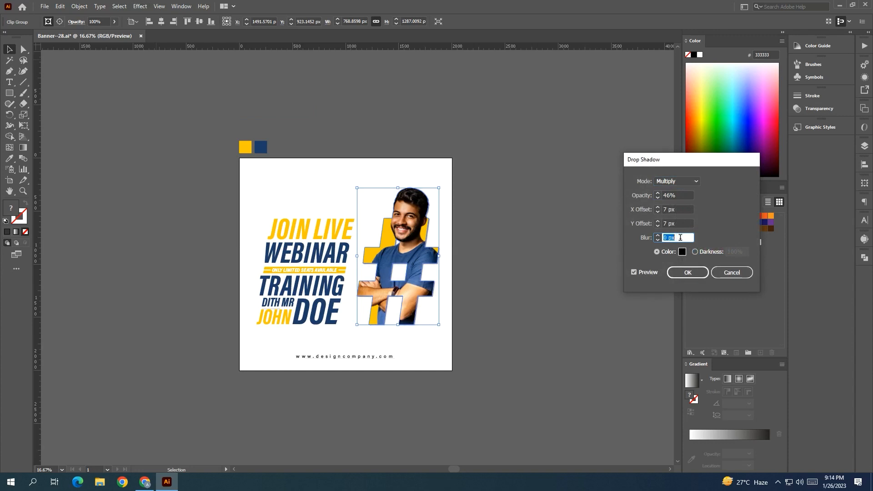
left_click(678, 223)
scroll(678, 223, "down", 5)
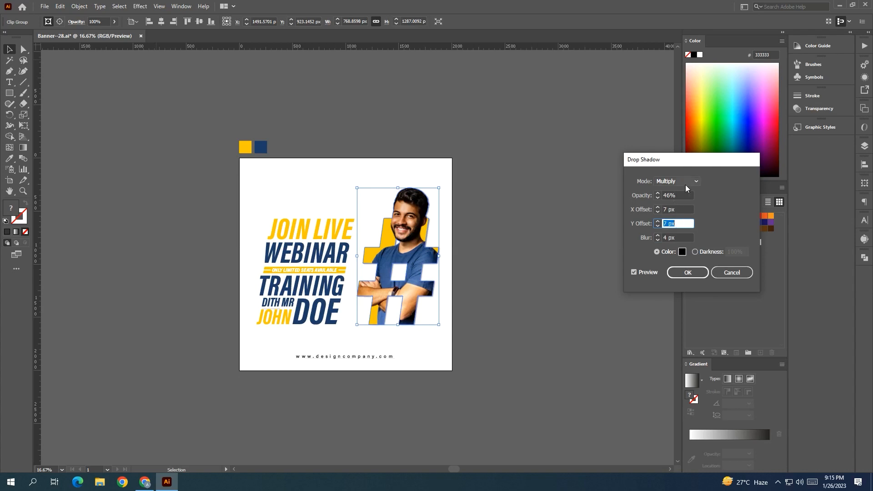
left_click(688, 273)
left_click(494, 261)
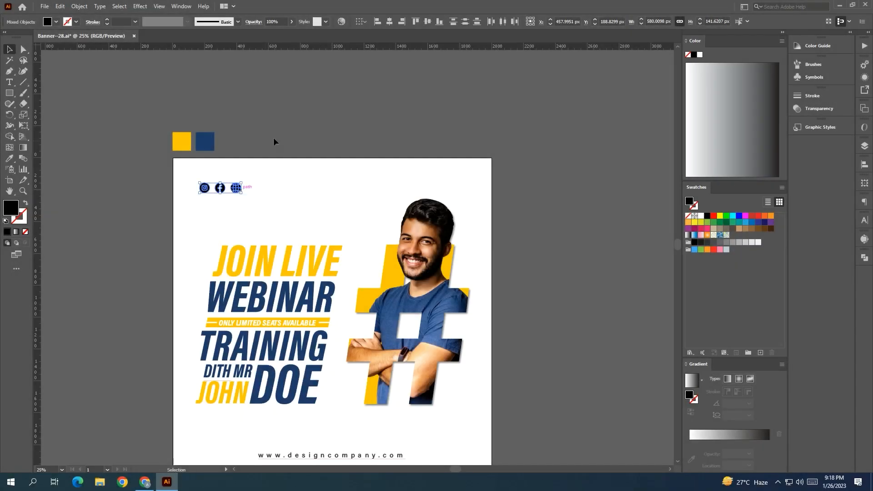
Copy the yellow square into the artboard's top-left corner and place guides along its two inner edges as margins
left_click(274, 139)
left_click_drag(179, 144, 176, 171)
left_click(313, 124)
left_click_drag(41, 152, 194, 146)
left_click_drag(205, 46, 198, 186)
Align the row of social media icons with the corner where the two margin guides cross
left_click(257, 201)
scroll(207, 189, "up", 1)
key("Down")
key("Down")
key("Down")
key("Down")
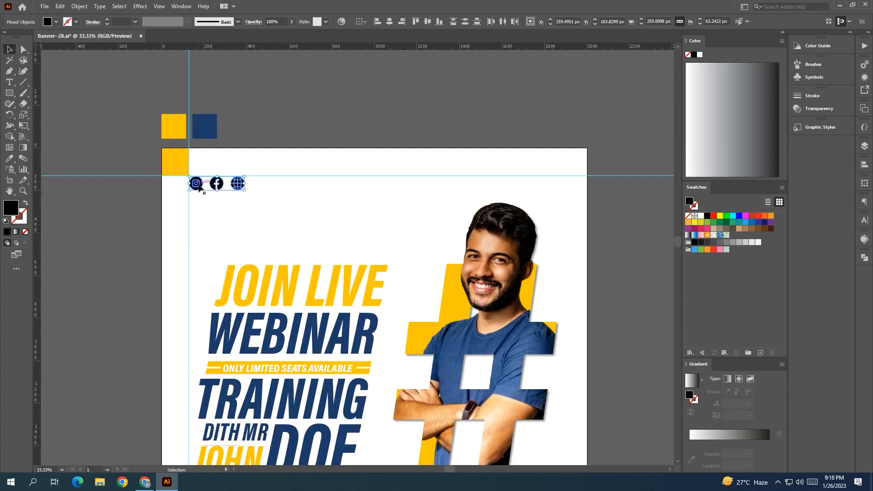
Nudge the social icon row into the guide corner and fill the Facebook icon with the sample square's yellow
key("Up")
key("Up")
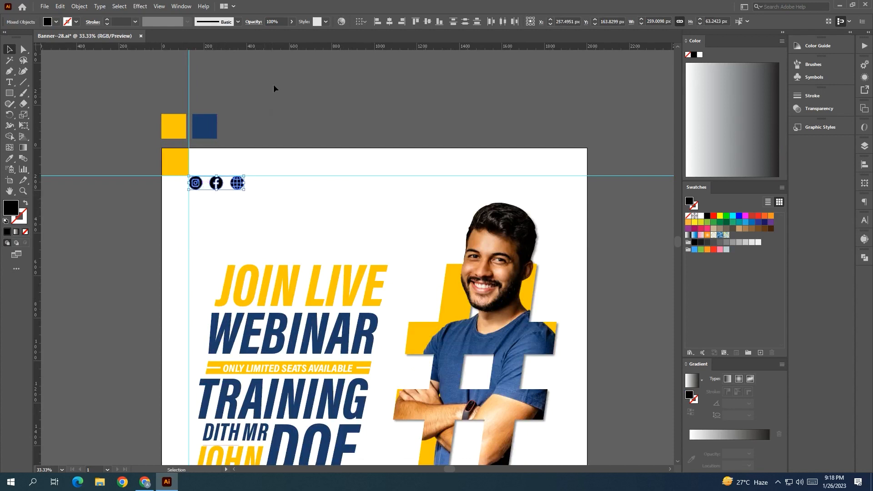
left_click(216, 183)
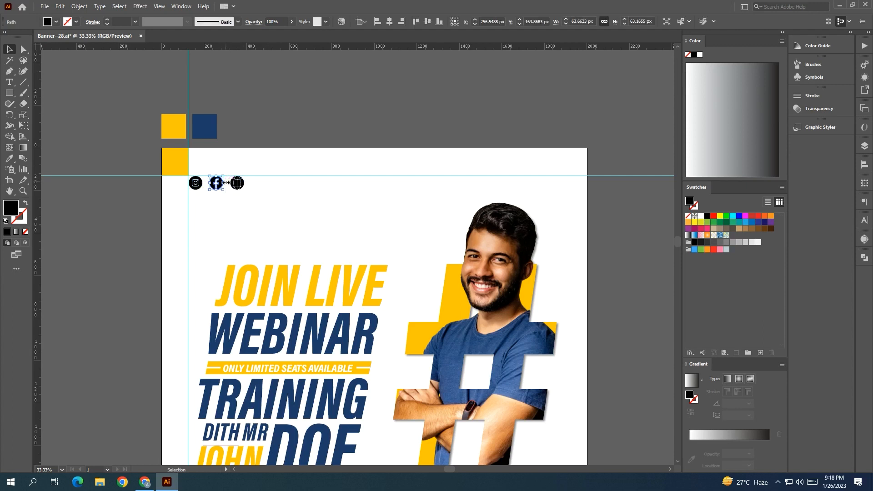
left_click(9, 158)
left_click(174, 126)
key("v")
left_click(176, 192)
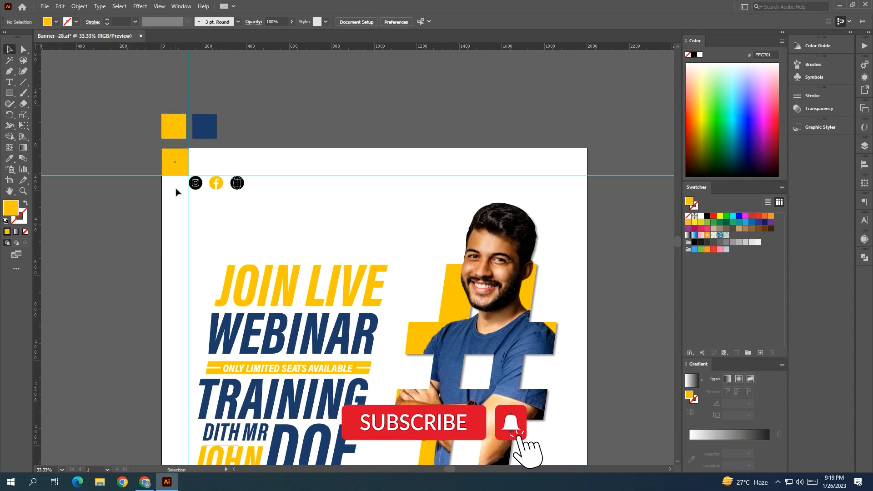
Fill the Instagram and globe icons with the dark grey swatch
left_click(236, 183)
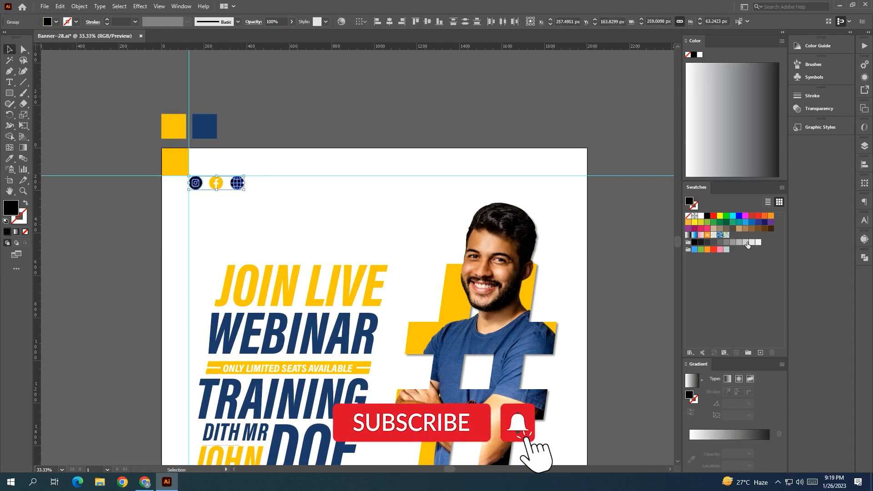
left_click(707, 242)
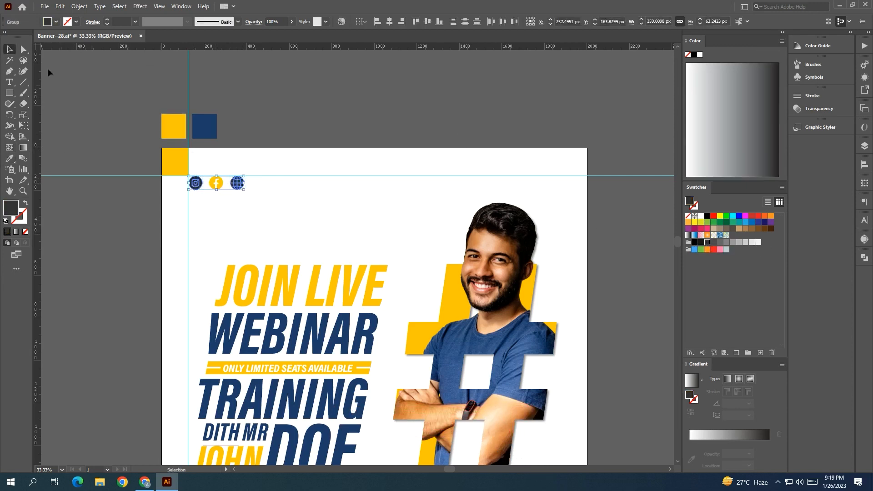
left_click(258, 158)
Tighten the spacing between the three social media icons while keeping them in one row
left_click_drag(204, 181, 232, 186)
left_click(306, 110)
scroll(332, 107, "down", 1)
left_click_drag(333, 106, 279, 95)
left_click_drag(180, 153, 208, 157)
left_click(303, 86)
scroll(304, 85, "down", 1)
left_click_drag(304, 85, 261, 105)
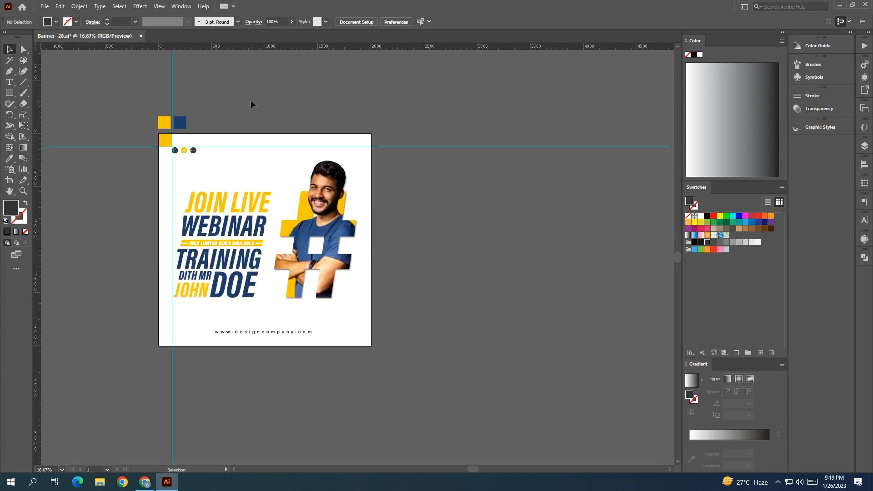
Delete the two margin guides and the yellow spacer square in the artboard's top-left corner
scroll(438, 146, "up", 1)
left_click(446, 175)
key("Delete")
left_click(173, 160)
key("Delete")
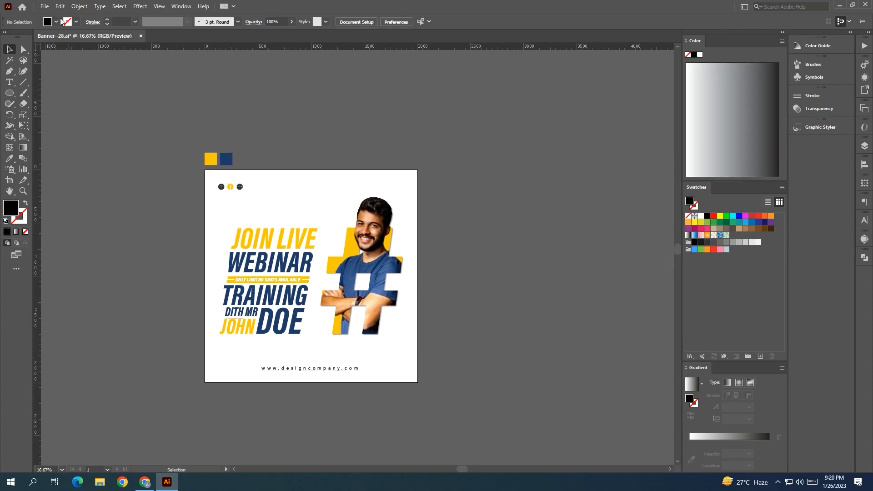
Create a new 2000 × 2000 px document in CMYK Color mode
left_click(45, 6)
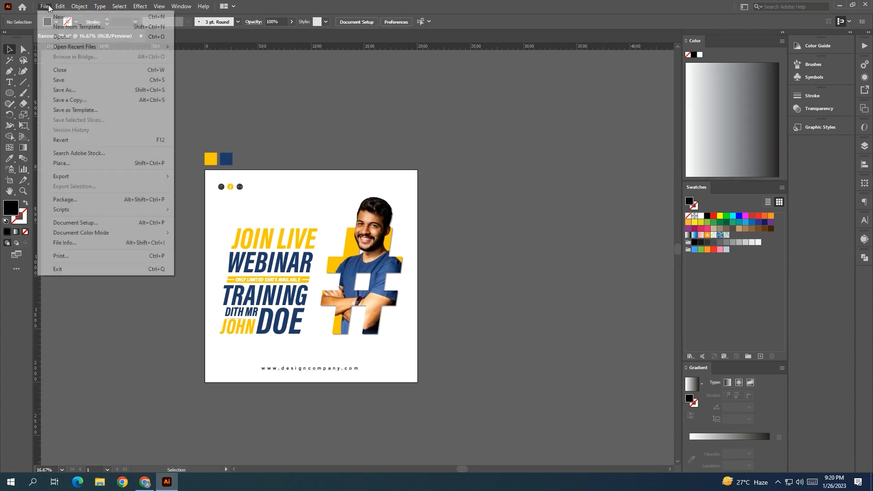
left_click(54, 16)
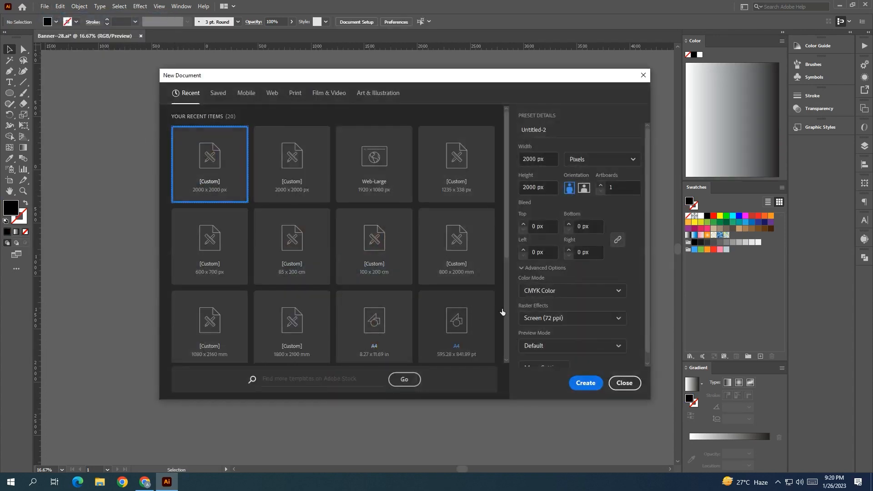
left_click(572, 290)
left_click(549, 320)
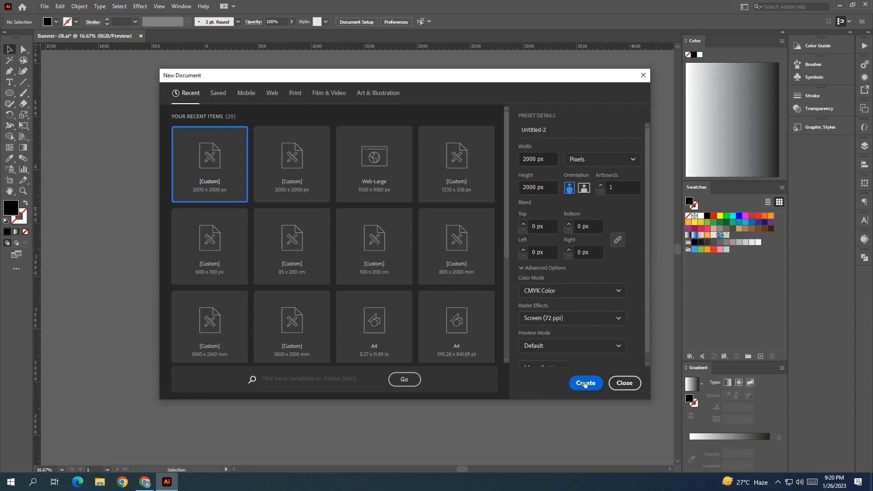
left_click(585, 384)
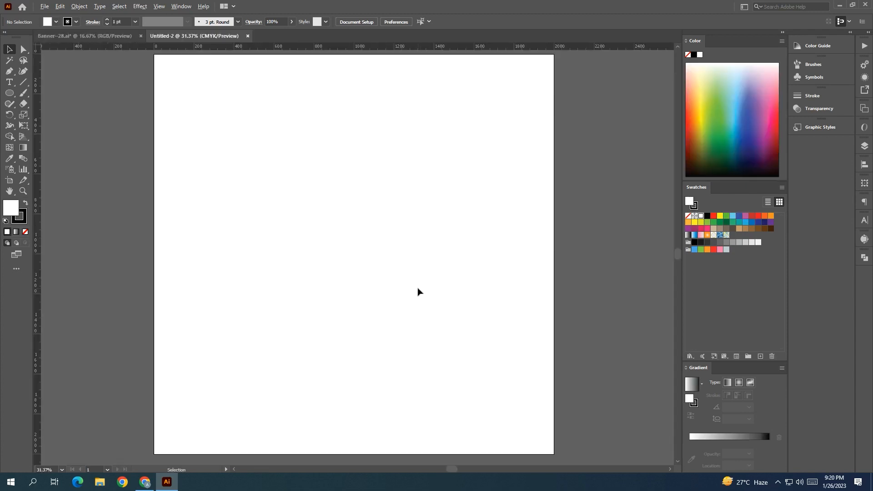
Draw a circle about 1216 px across on the new artboard and fill it with a white-to-black gradient
scroll(418, 288, "down", 1)
left_click_drag(417, 284, 405, 283)
left_click_drag(348, 259, 431, 350)
left_click(722, 436)
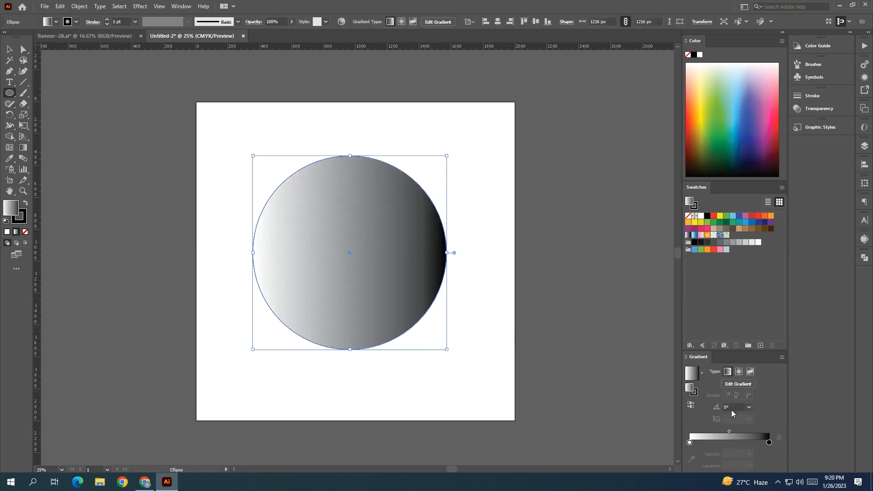
Make the circle's gradient radial with black at the centre, and remove the circle's stroke
left_click(739, 372)
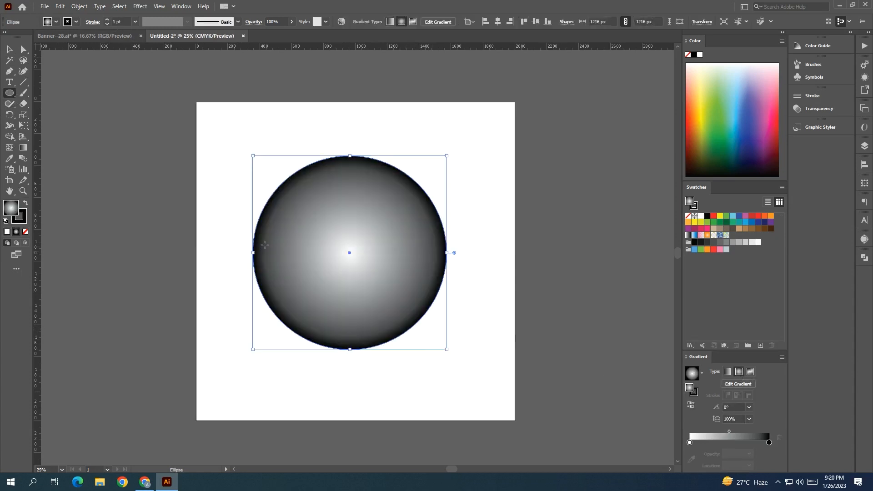
left_click(690, 403)
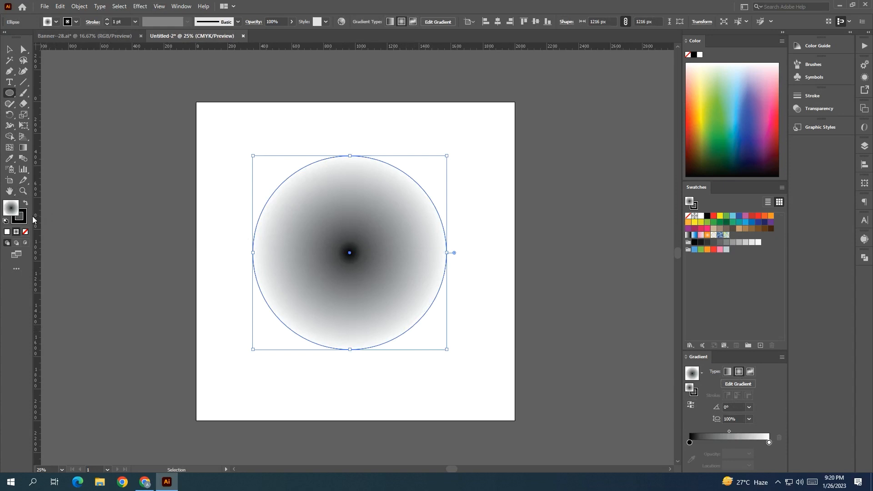
left_click(25, 232)
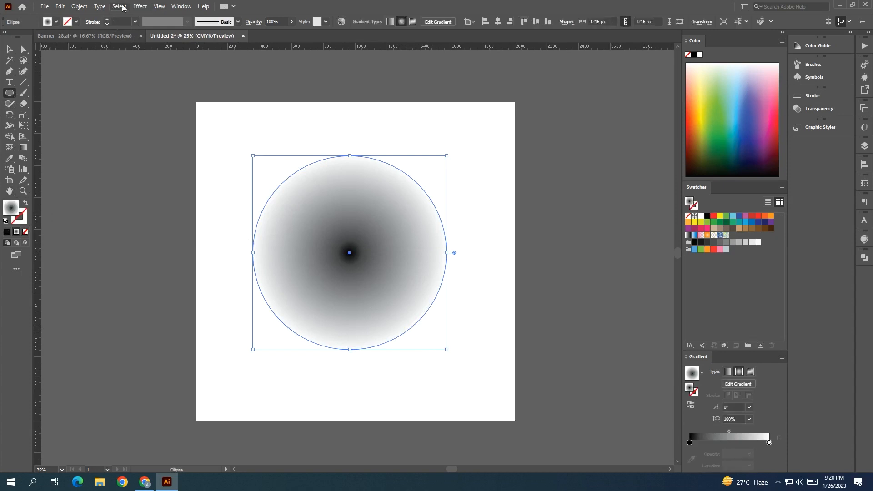
Apply a Color Halftone effect with a 30 px maximum radius to the circle and move it off the artboard to the left
left_click(140, 6)
mouse_move(175, 180)
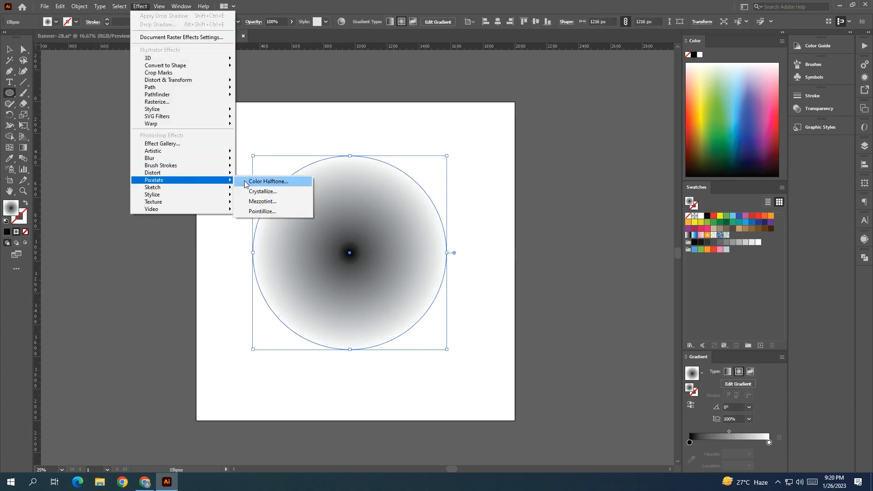
left_click(245, 181)
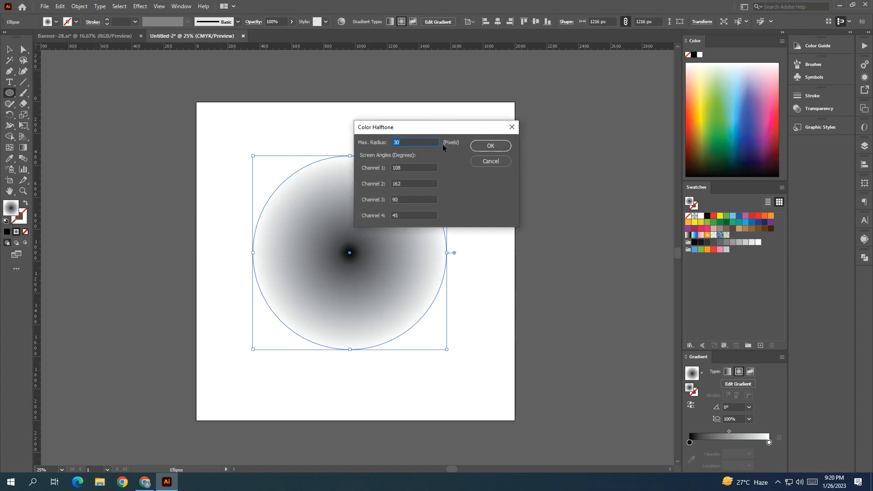
left_click(486, 147)
key("v")
left_click_drag(444, 273, 249, 238)
scroll(318, 250, "left", 5)
left_click_drag(584, 254, 397, 266)
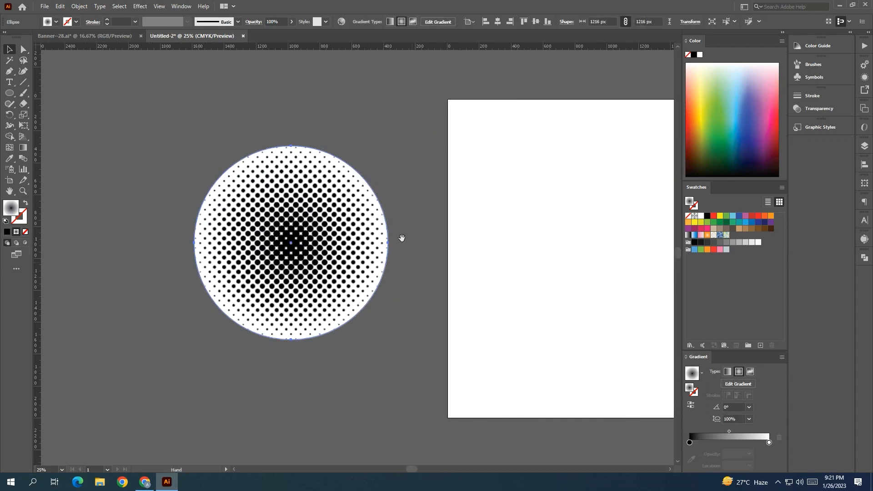
Expand the halftone circle's appearance, then image-trace it and expand the tracing into vector paths
left_click(72, 7)
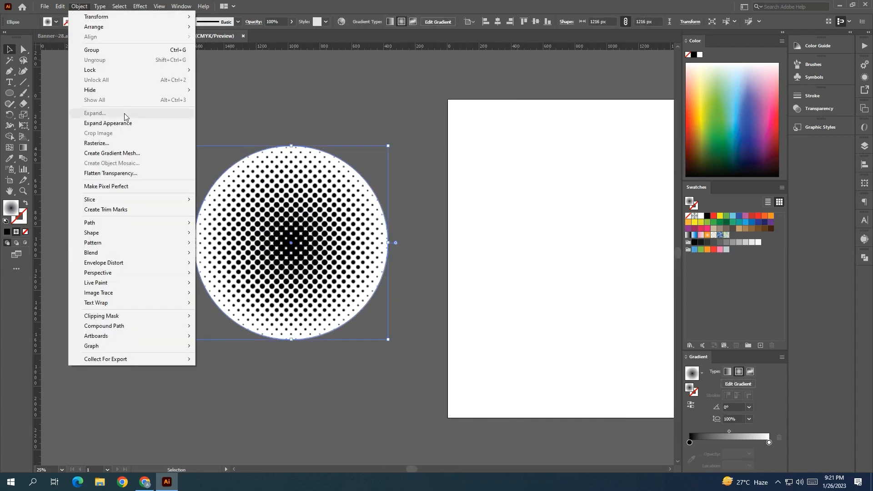
left_click(125, 121)
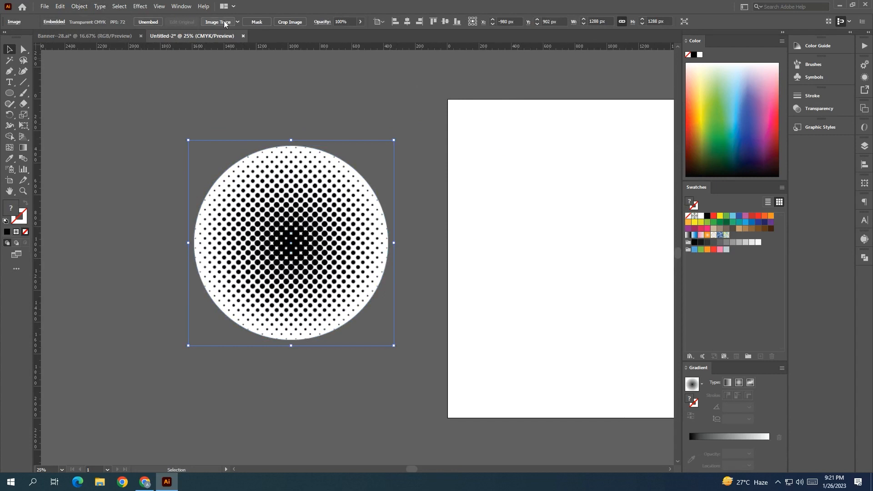
left_click(211, 23)
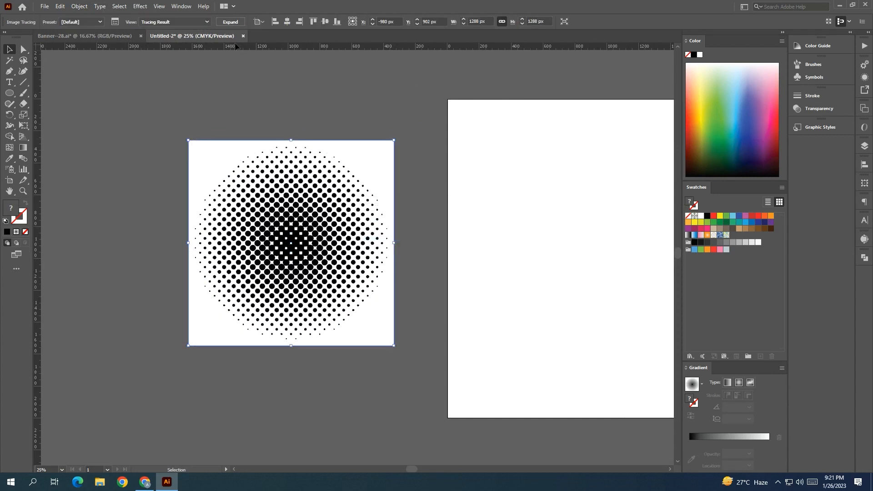
left_click(230, 23)
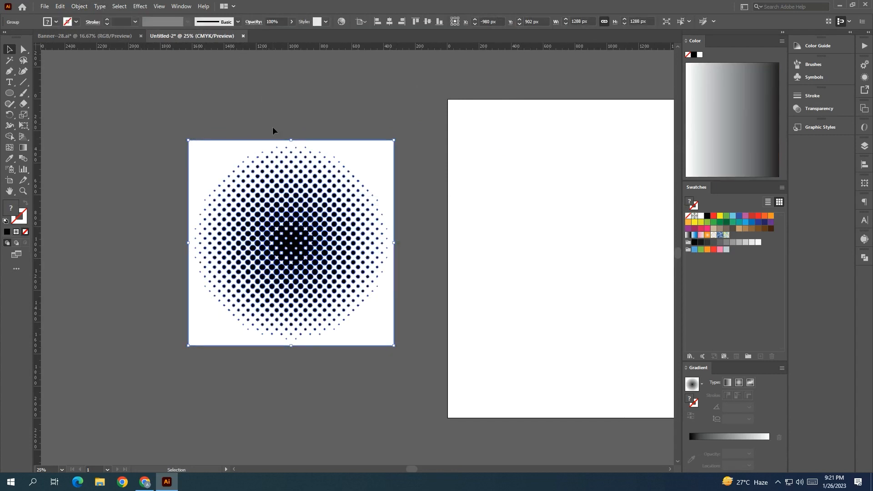
Select all white areas of the traced halftone with the Magic Wand and delete them, keeping only the black dots
left_click(9, 60)
left_click(199, 143)
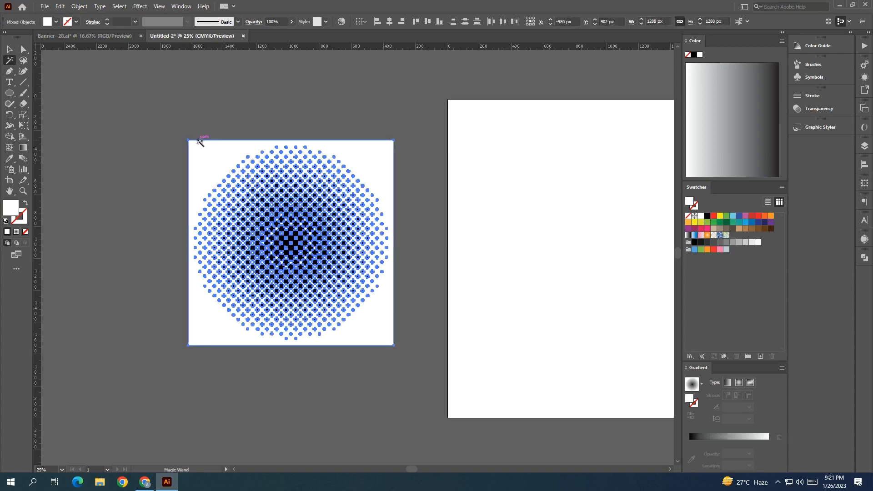
key("Delete")
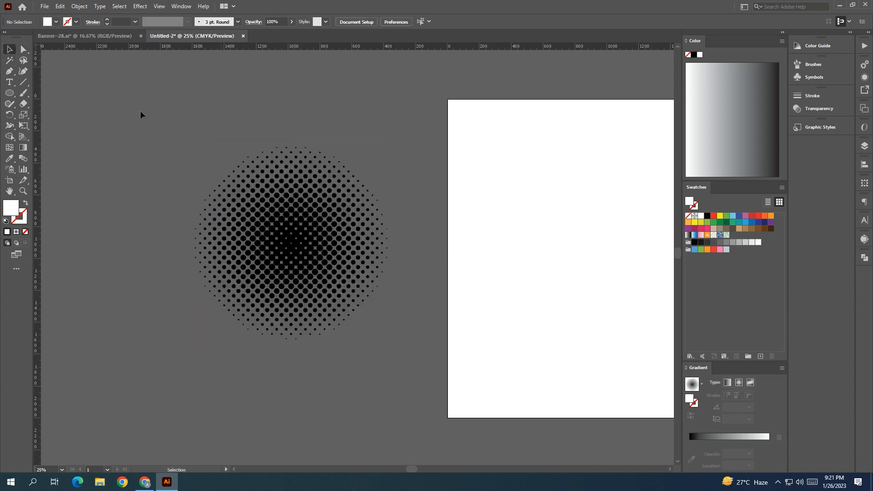
right_click(321, 179)
left_click(363, 306)
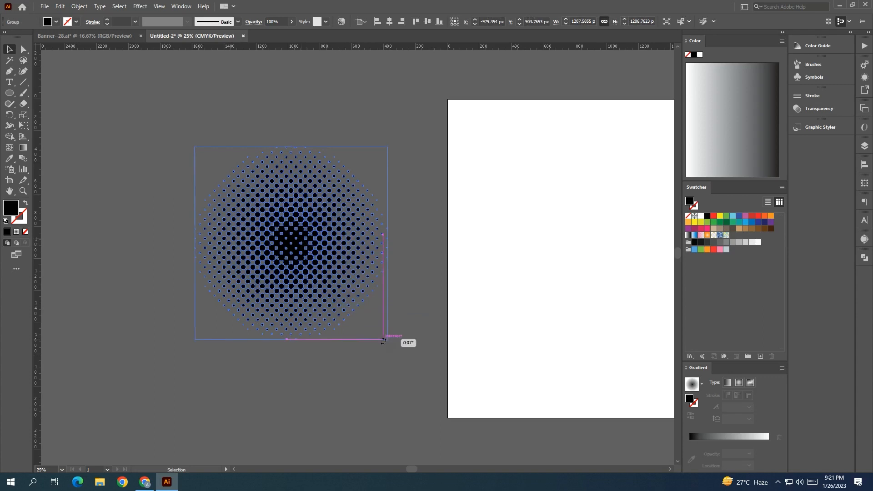
left_click(391, 370)
Place a grey halftone circle about 810 px wide across the banner's top edge and copy it onto the right and left edges
left_click_drag(300, 238, 341, 310)
left_click_drag(494, 253, 552, 352)
left_click_drag(522, 282, 342, 154)
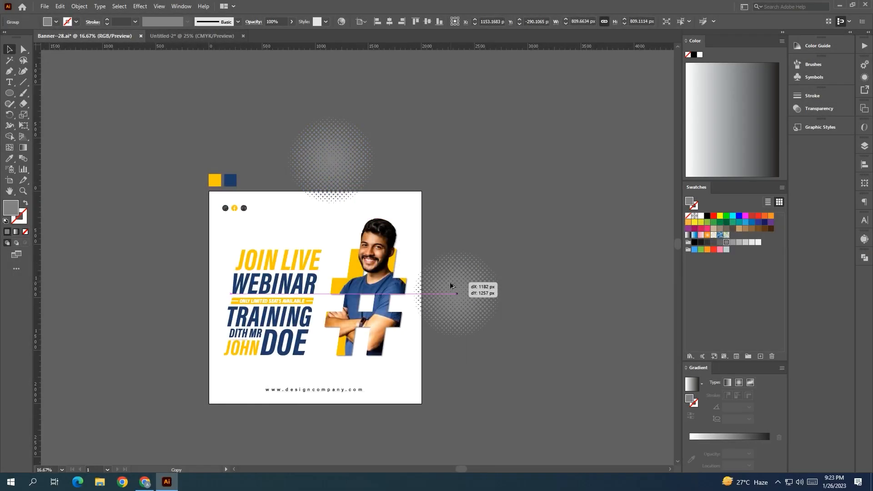
left_click_drag(452, 287, 176, 302)
left_click(101, 194)
scroll(101, 193, "down", 1)
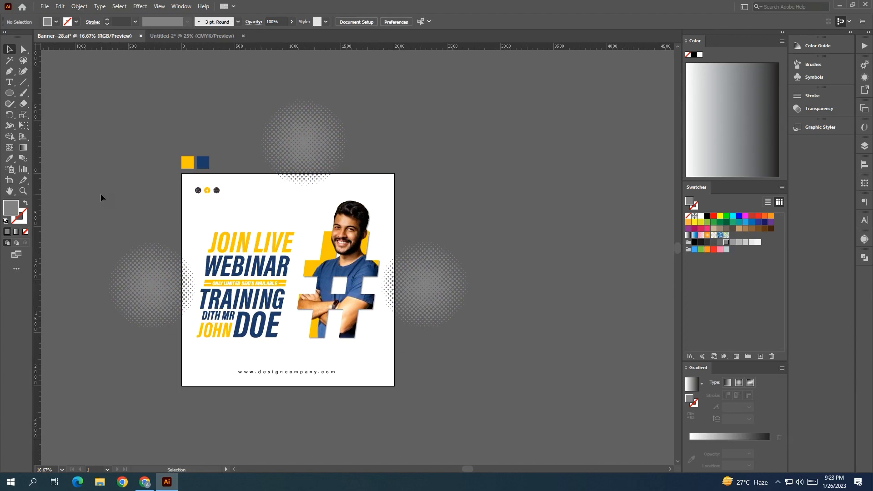
Draw a grey dot 6 px in diameter below the headline and copy it straight down
scroll(101, 194, "down", 2)
key("l")
scroll(225, 306, "up", 5)
left_click_drag(209, 244, 217, 336)
key("v")
scroll(226, 256, "up", 3)
scroll(224, 329, "down", 4)
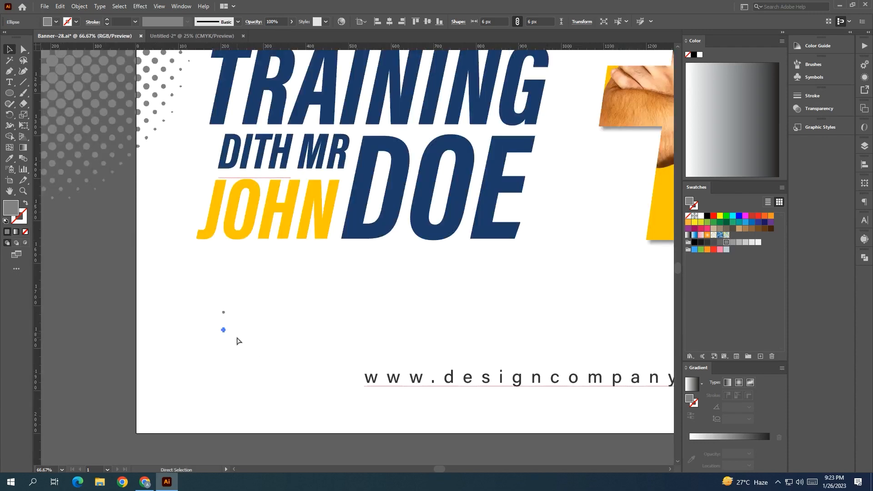
Duplicate the column of dots sideways to build a small grid with four columns and four rows
left_click_drag(199, 298, 235, 382)
left_click_drag(223, 333, 235, 337)
left_click_drag(201, 302, 282, 389)
left_click(280, 387)
scroll(275, 378, "down", 2)
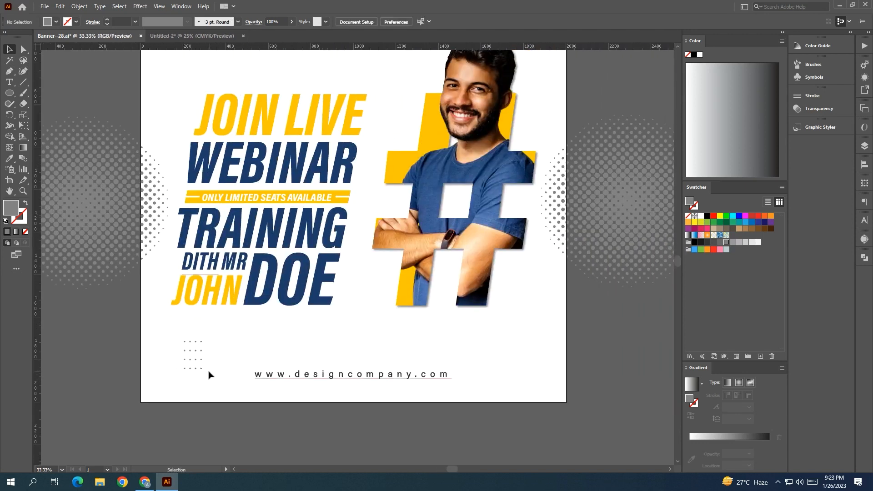
Undo the last copy, rework the dot grid below the headline and group all its dots
key("ctrl+z")
scroll(207, 375, "up", 3)
left_click(236, 370)
mouse_move(261, 367)
left_mouse_down()
mouse_move(162, 352)
mouse_move(196, 352)
left_mouse_up()
left_click_drag(234, 294, 157, 309)
left_click_drag(180, 302, 179, 312)
left_click_drag(147, 269, 231, 297)
left_click_drag(197, 275, 246, 325)
scroll(200, 288, "down", 2)
key("ctrl+g")
Copy the dot grid horizontally to the right side of the banner, above the end of the website address
scroll(327, 295, "down", 1)
scroll(163, 302, "right", 2)
left_click_drag(153, 303, 461, 301)
left_click(593, 283)
scroll(499, 363, "down", 1)
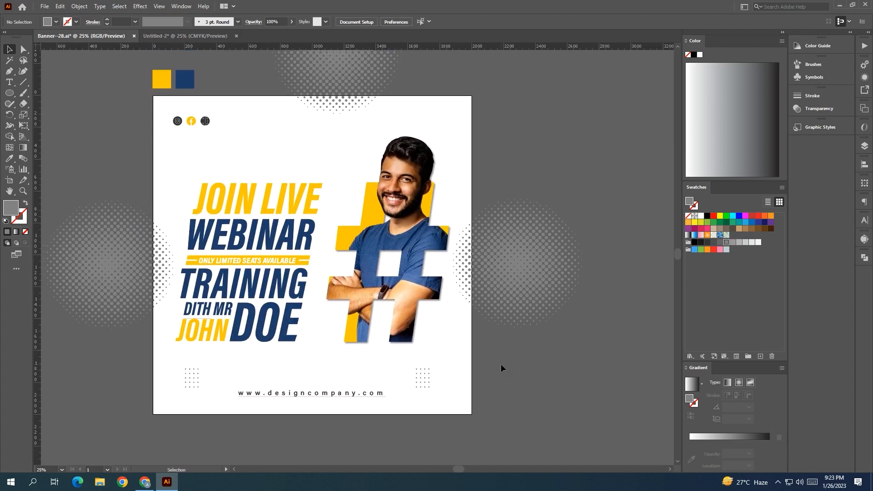
Create a white 2000 × 2000 px rectangle and align it to the artboard so that it covers the whole banner
left_click_drag(9, 93, 59, 94)
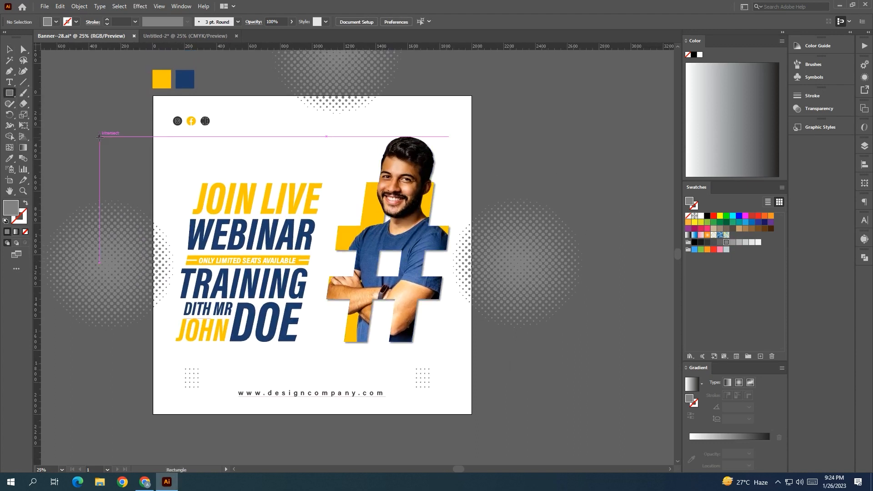
left_click(99, 136)
key("Tab")
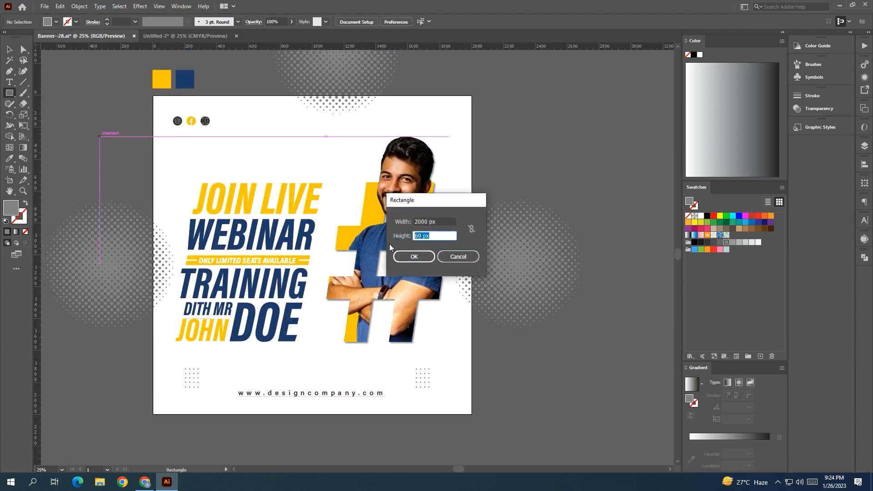
left_click(414, 257)
key("v")
left_click(701, 216)
key("ctrl+minus")
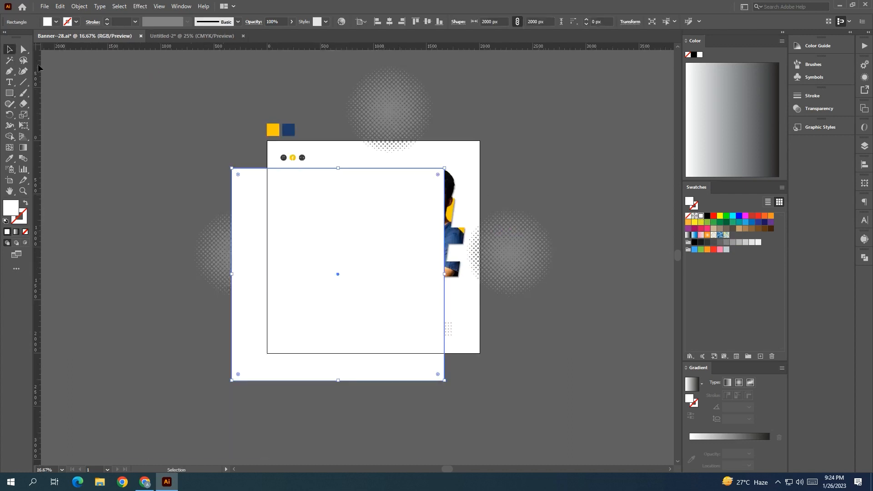
left_click(390, 21)
left_click(428, 21)
Make a clipping mask from the rectangle and all the banner artwork, leaving out the two colour sample squares
left_click(246, 156)
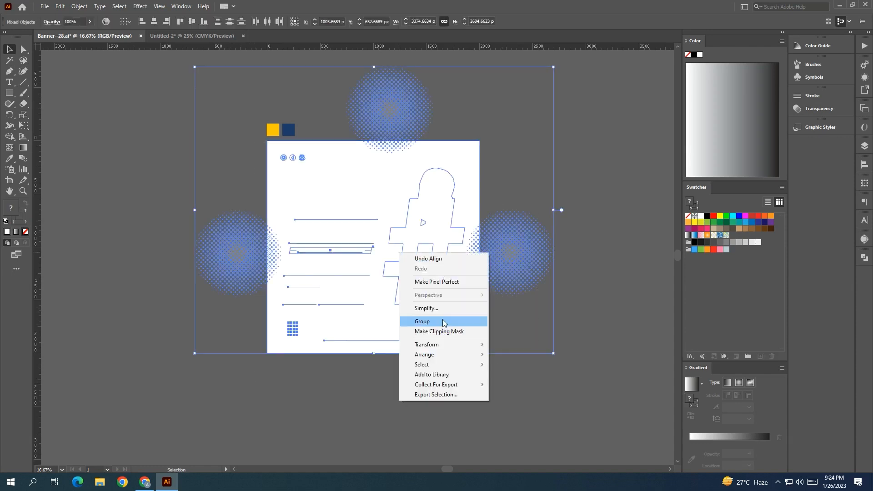
left_click(444, 321)
left_click(529, 331)
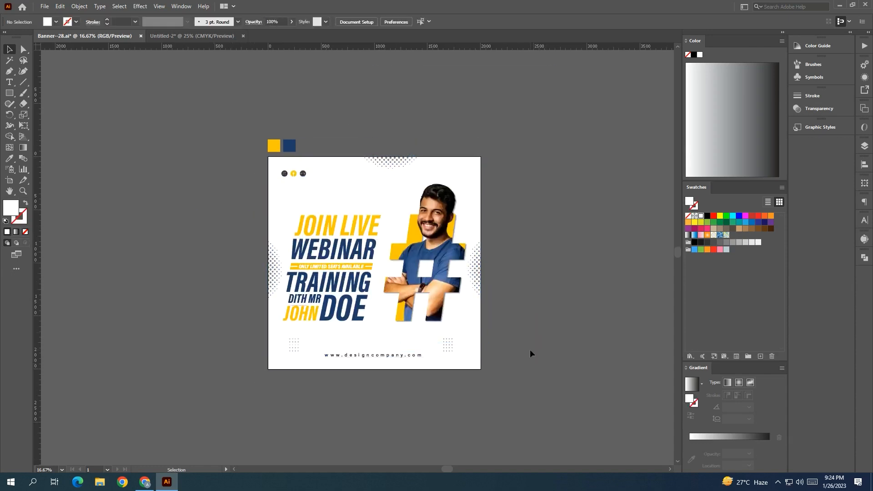
Undo the clipping mask and set the opacity of the three halftone dot circles to 46%
key("ctrl+z")
left_click(421, 116)
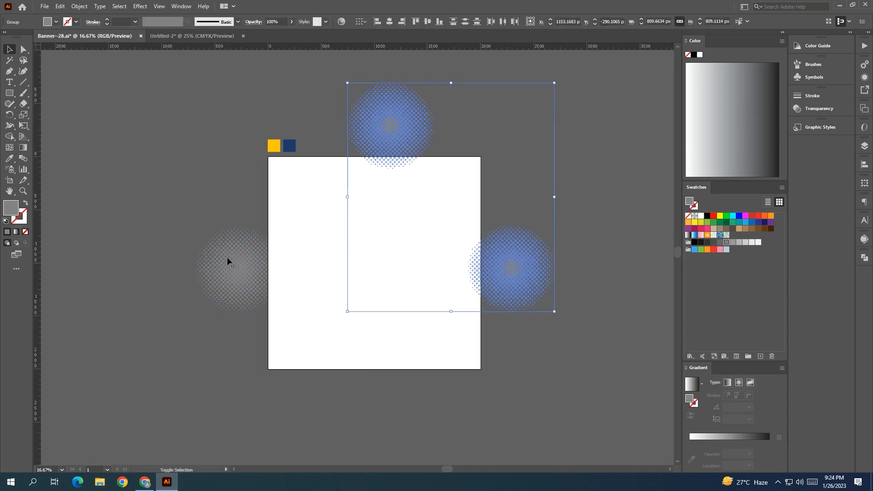
left_click(227, 257, "shift")
left_click(291, 21)
left_click(272, 34)
left_click(348, 105)
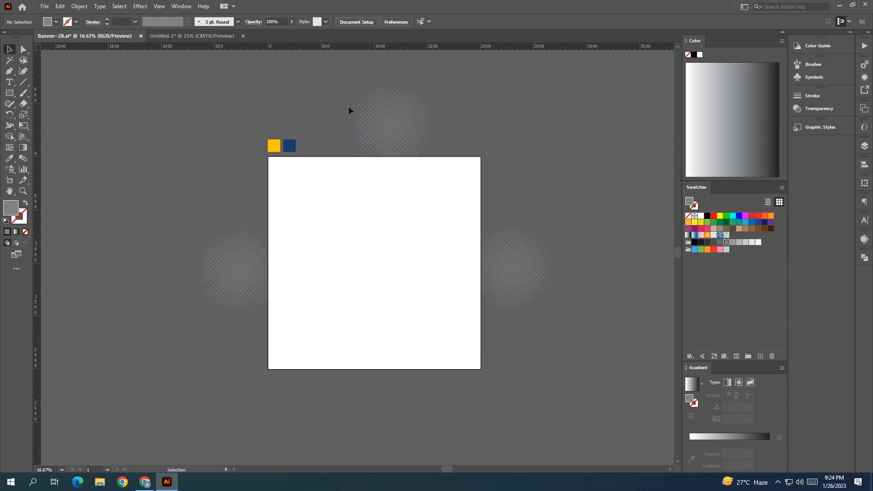
Make a clipping mask again from the white rectangle and all banner artwork, leaving out the two colour sample squares
left_click_drag(220, 144, 484, 348)
right_click(444, 296)
left_click(468, 358)
left_click(598, 364)
left_click_drag(582, 354, 583, 355)
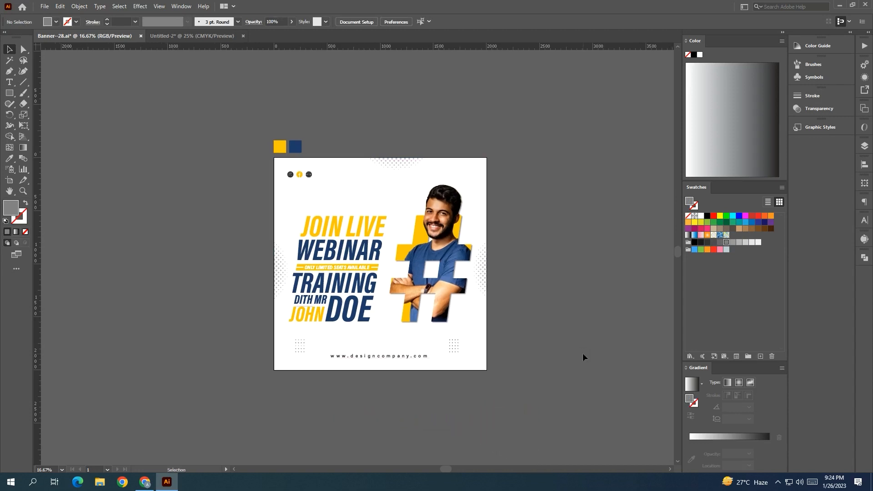
Recolour the website address at the foot of the banner in a lighter shade of dark grey
double_click(382, 356)
left_click(713, 241)
left_click(720, 242)
left_click(591, 322)
Recolour the dots of the halftone circle on the banner's right edge in a lighter grey
left_click(453, 346)
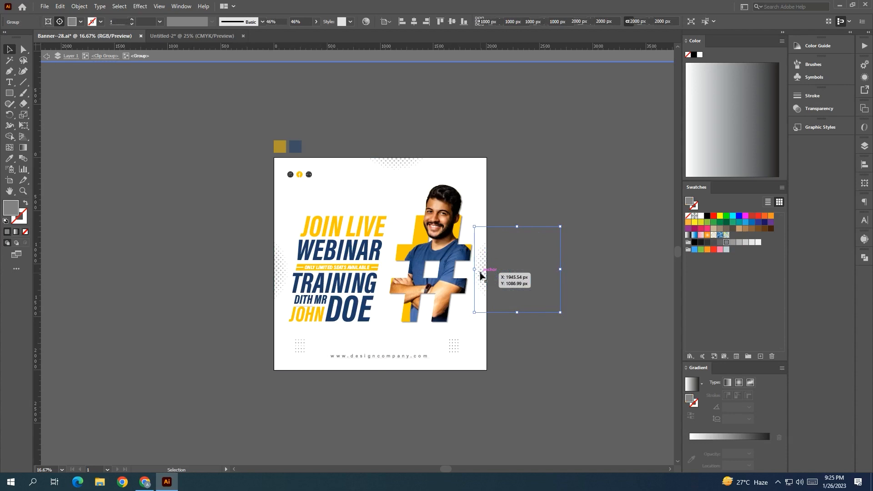
double_click(481, 273)
left_click(571, 326)
left_click(518, 273)
left_click(509, 56)
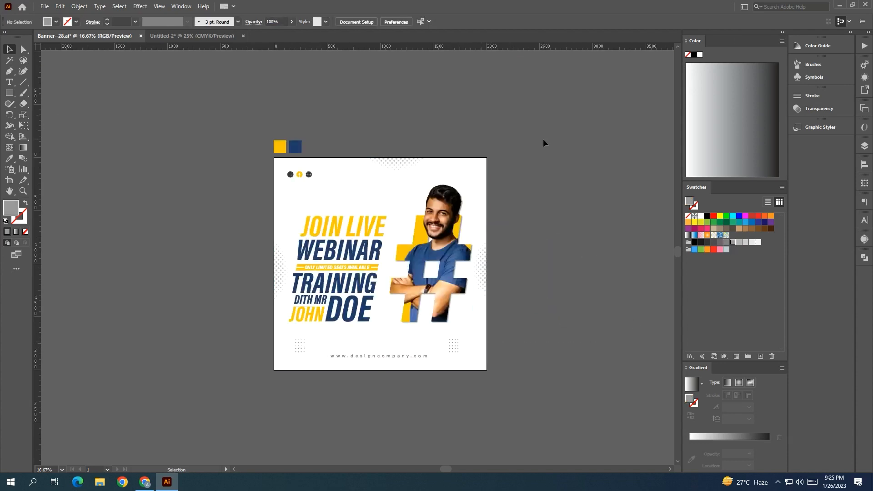
Recolour the halftone circles on the banner's top and left edges in the same lighter grey
double_click(391, 164)
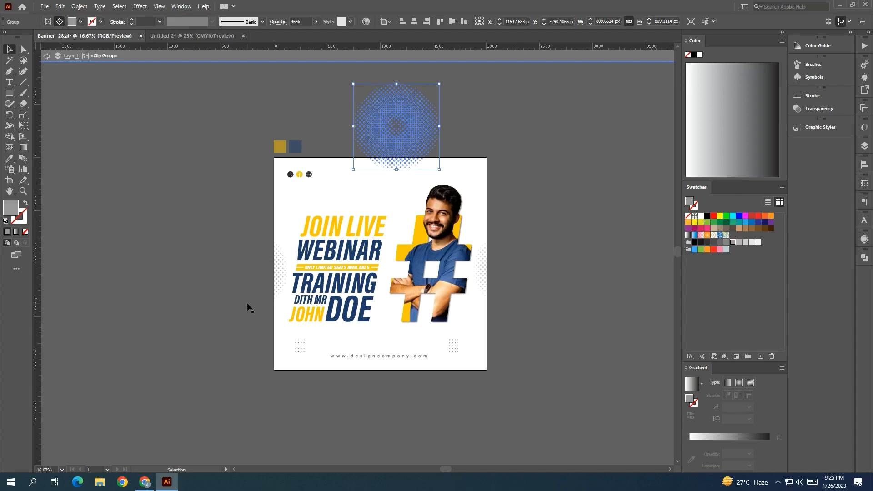
double_click(244, 273)
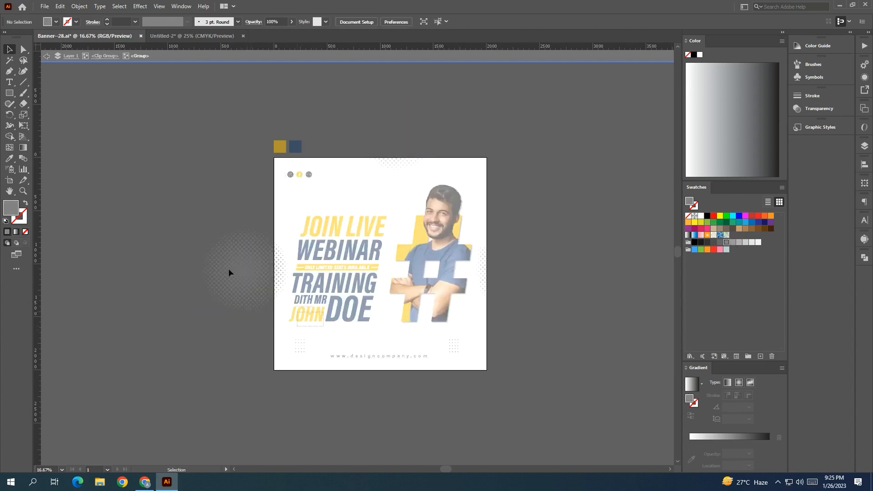
key("ctrl+a")
left_click(469, 58)
scroll(483, 92, "right", 1)
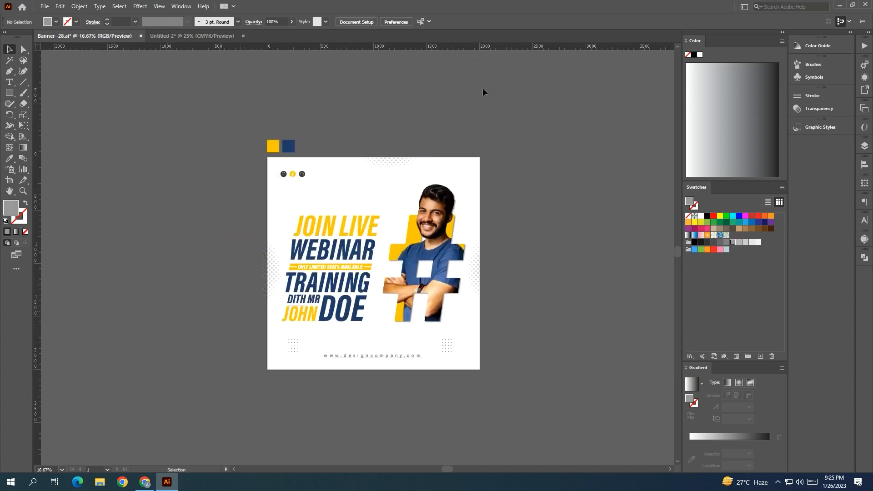
Select all the headline lines with their yellow strip inside the clip group and enlarge them slightly about their centre
double_click(328, 245)
right_click(335, 249)
left_click(396, 334)
left_click(334, 268)
key("ctrl+a")
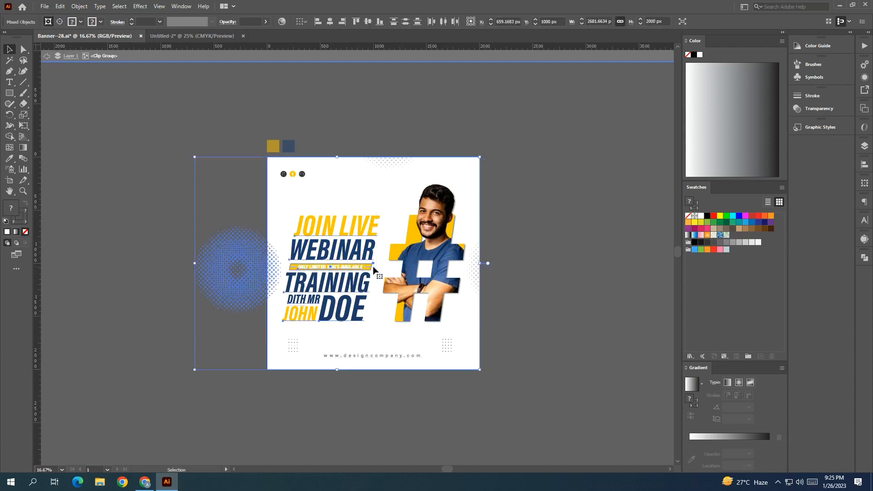
left_click(317, 141)
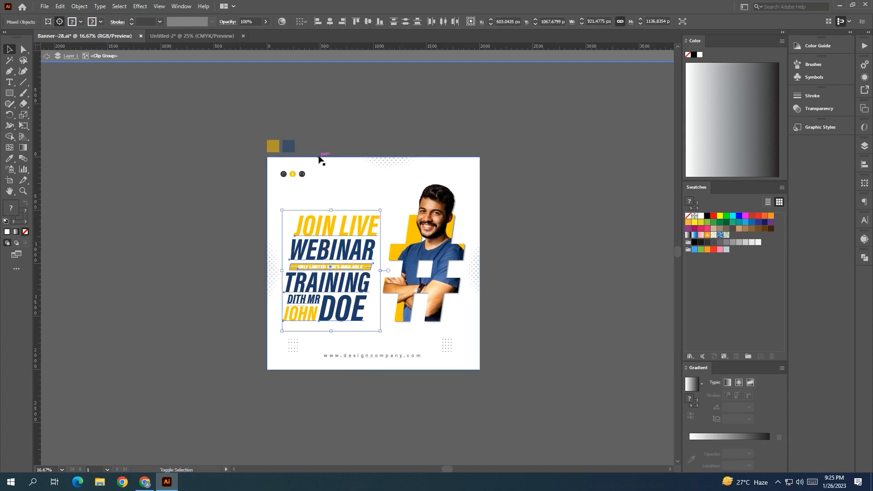
left_click_drag(365, 262, 385, 272)
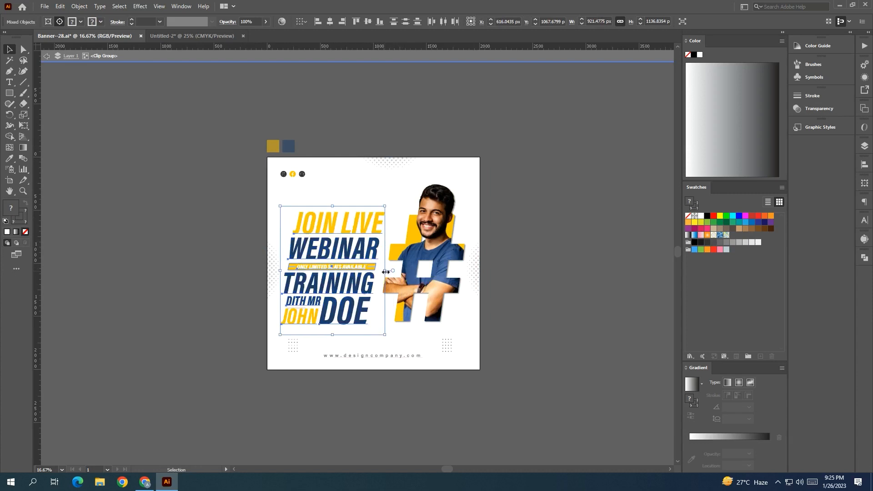
Enlarge the hash-masked portrait inside the clip group to about 805 × 1348 px and leave isolation mode
left_click(445, 265)
left_click_drag(466, 253, 423, 257)
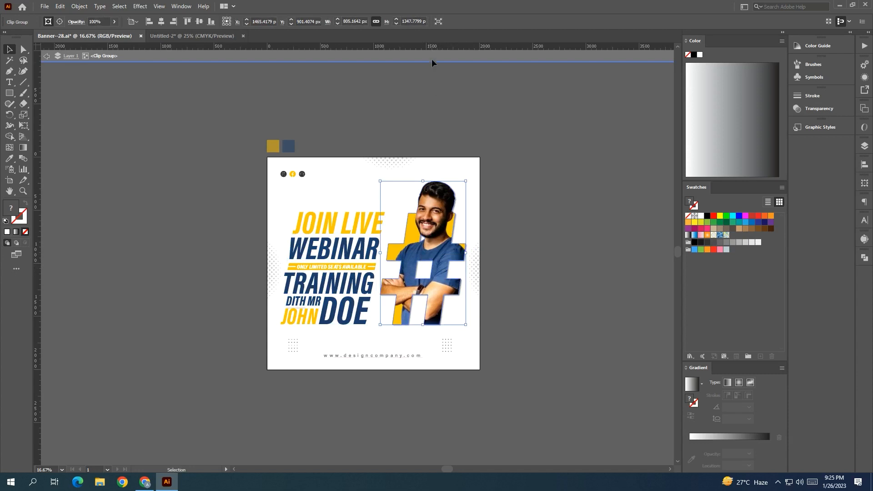
left_click(432, 59)
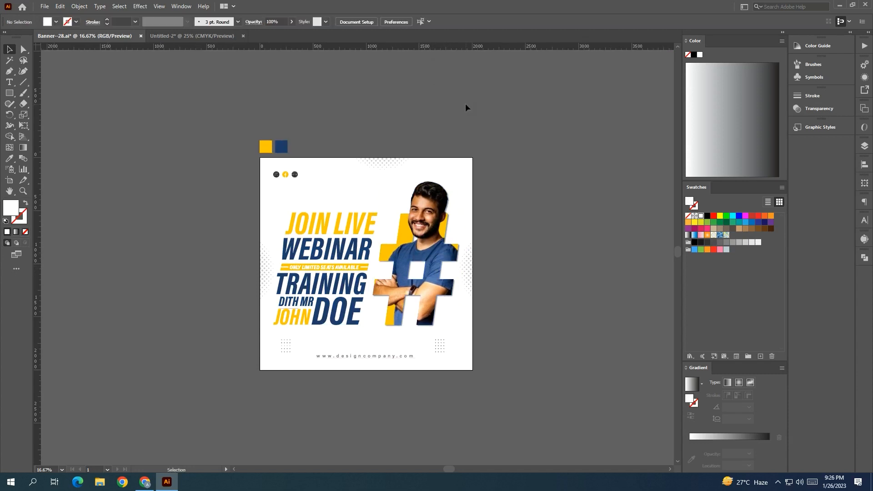